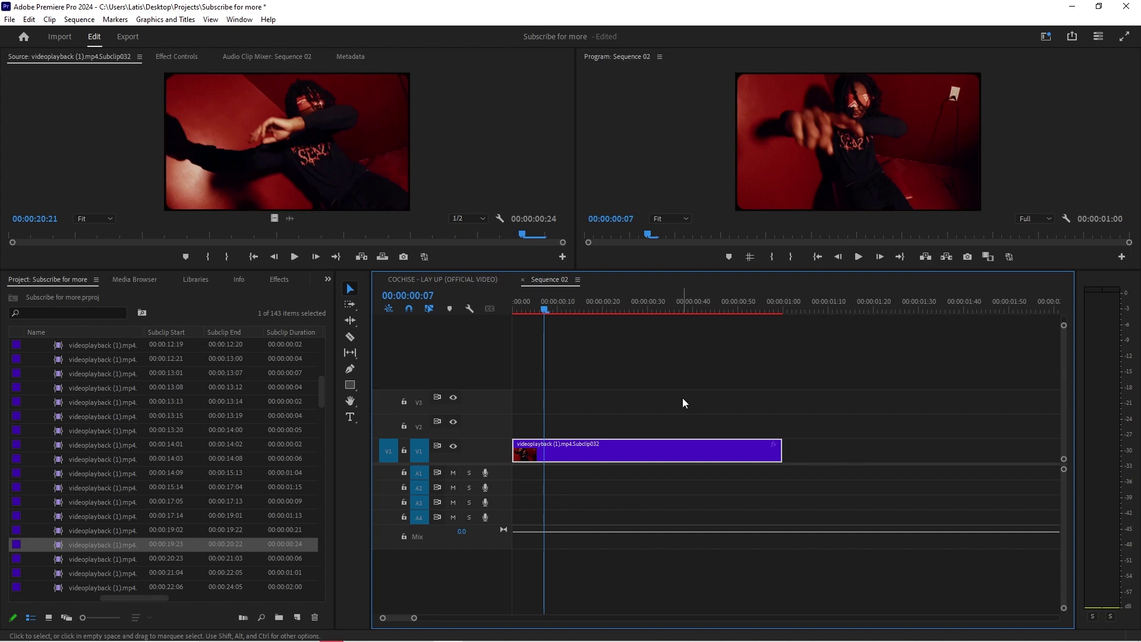
- Create Sequence 03 as a custom 720×1920 sequence at 60 frames per second
{"action": "left_click", "coordinate": [9, 19]}
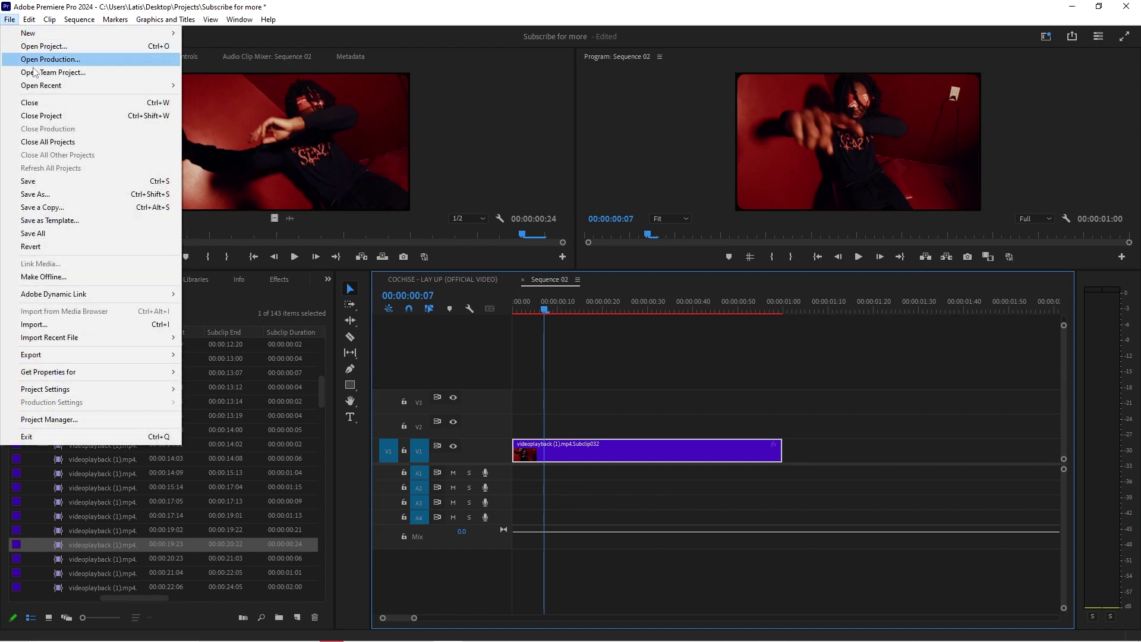
{"action": "mouse_move", "coordinate": [89, 33]}
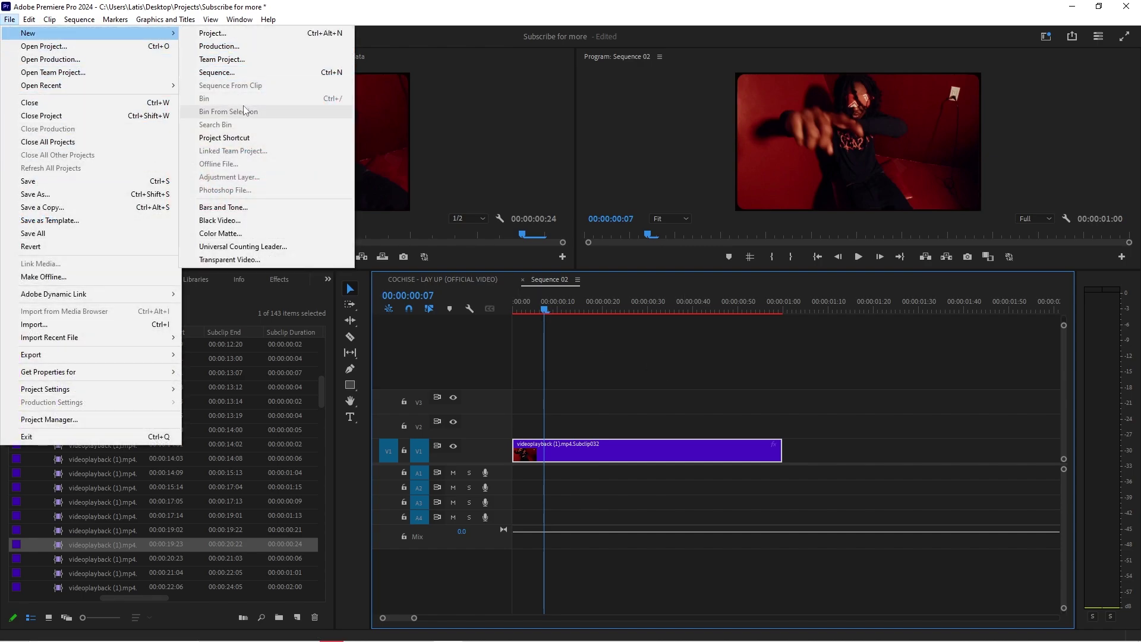
{"action": "left_click", "coordinate": [216, 72]}
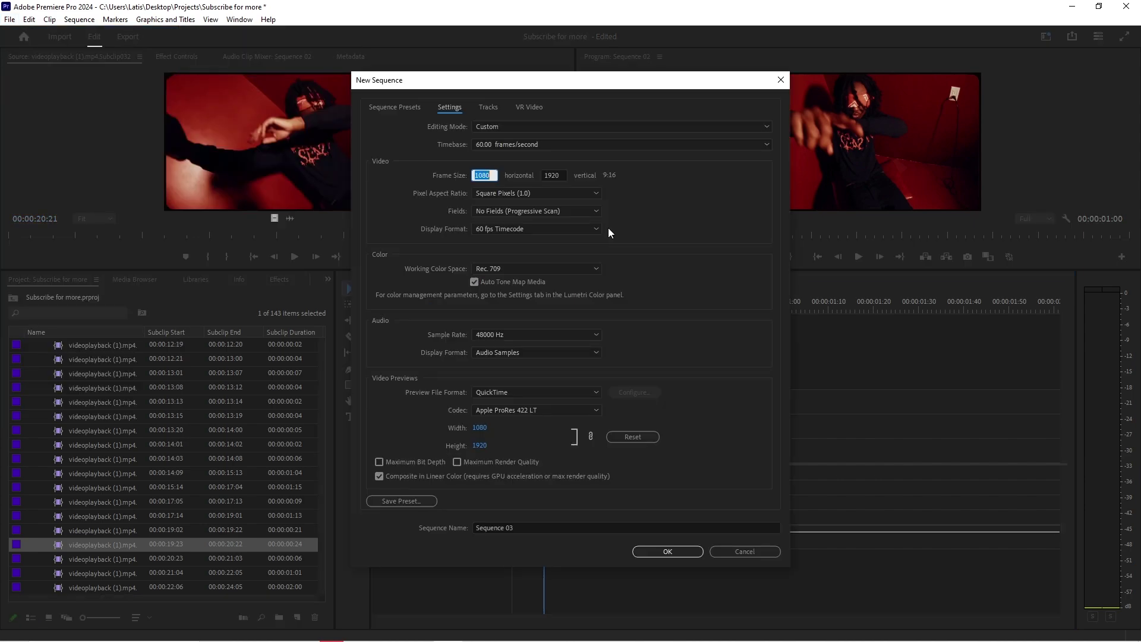
{"action": "type", "text": "720"}
{"action": "left_click", "coordinate": [551, 175]}
{"action": "left_click", "coordinate": [667, 551]}
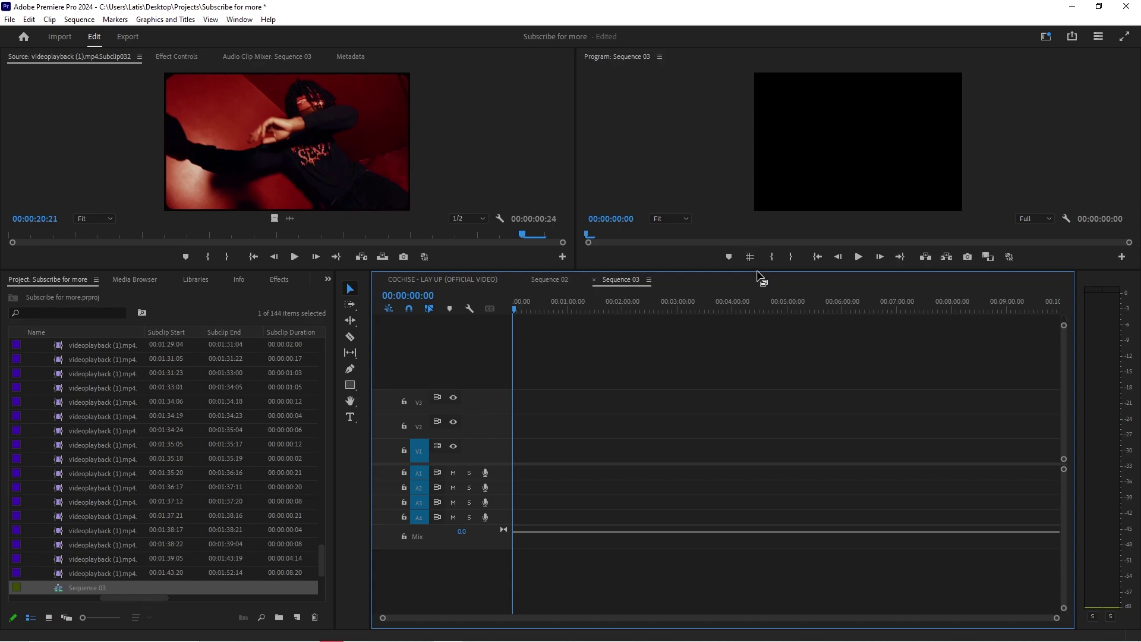
- Place the red dancing clip videoplayback (1).mp4.Subclip032 on V1 of Sequence 03
{"action": "left_click_drag", "start_coordinate": [760, 270], "coordinate": [759, 329]}
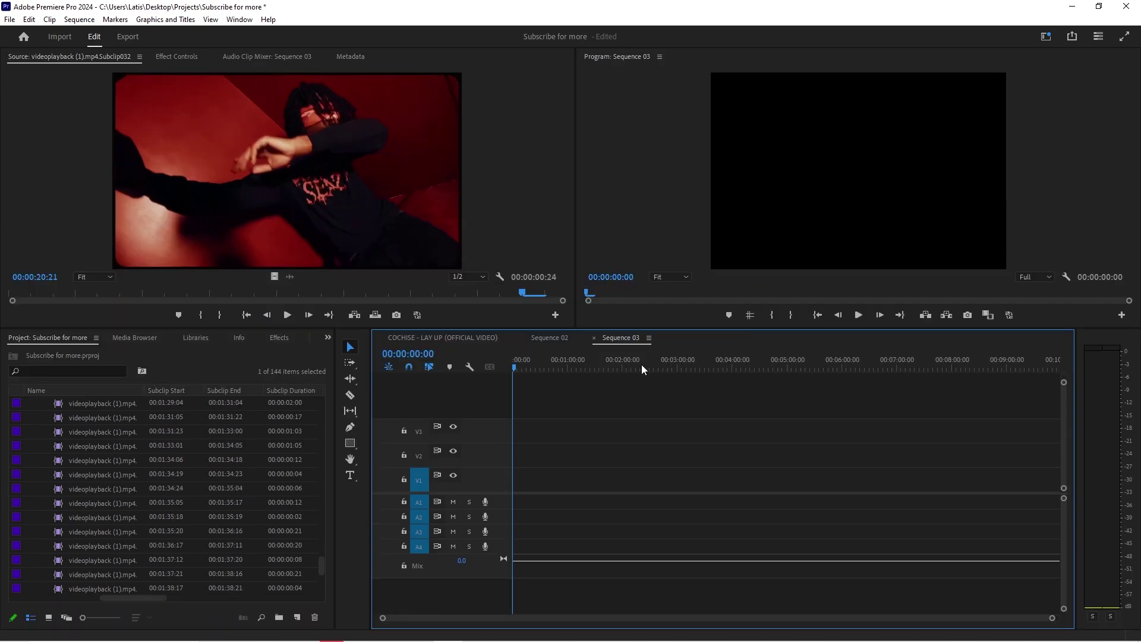
{"action": "left_click", "coordinate": [538, 338]}
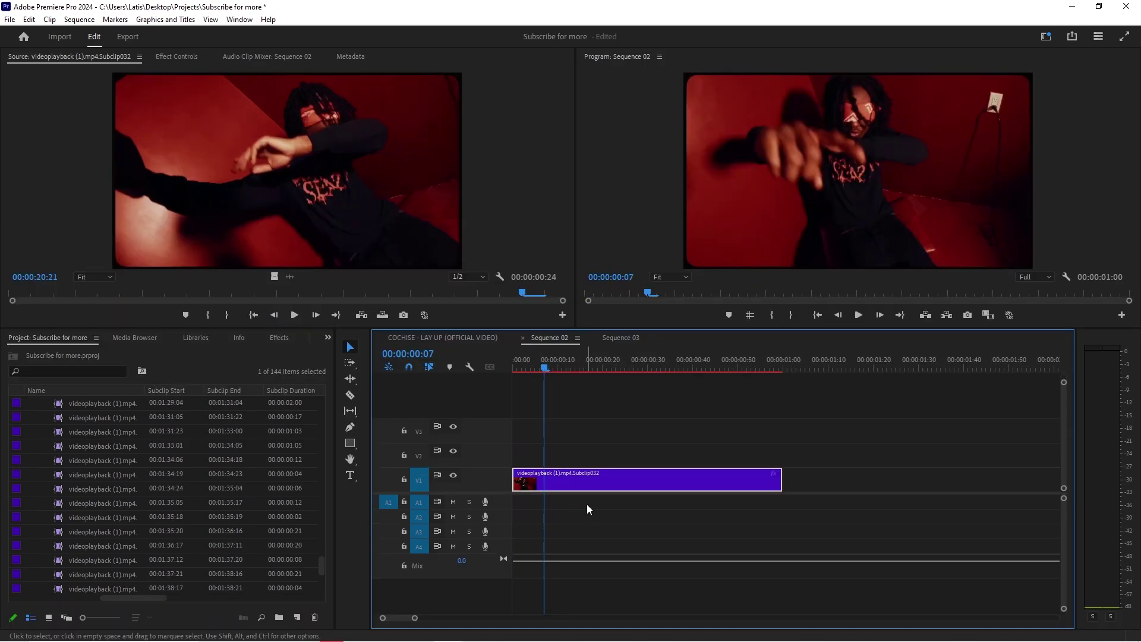
{"action": "left_click", "coordinate": [622, 340]}
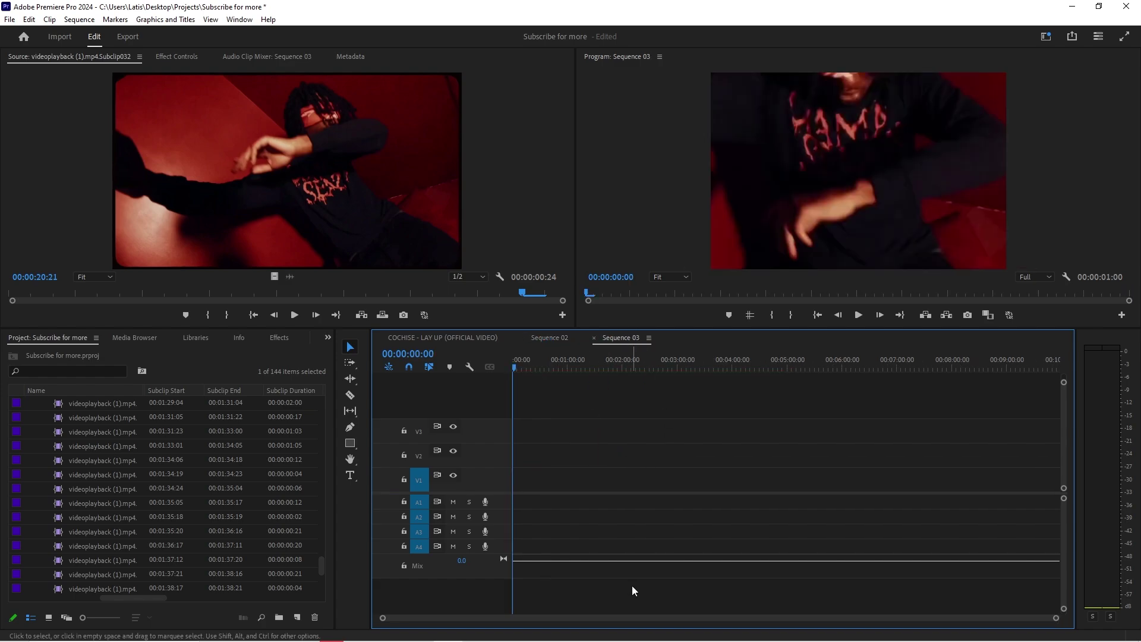
{"action": "left_click_drag", "start_coordinate": [1049, 621], "coordinate": [523, 618]}
- Scale the clip down to 49 in Effect Controls' Motion settings
{"action": "left_click", "coordinate": [167, 57]}
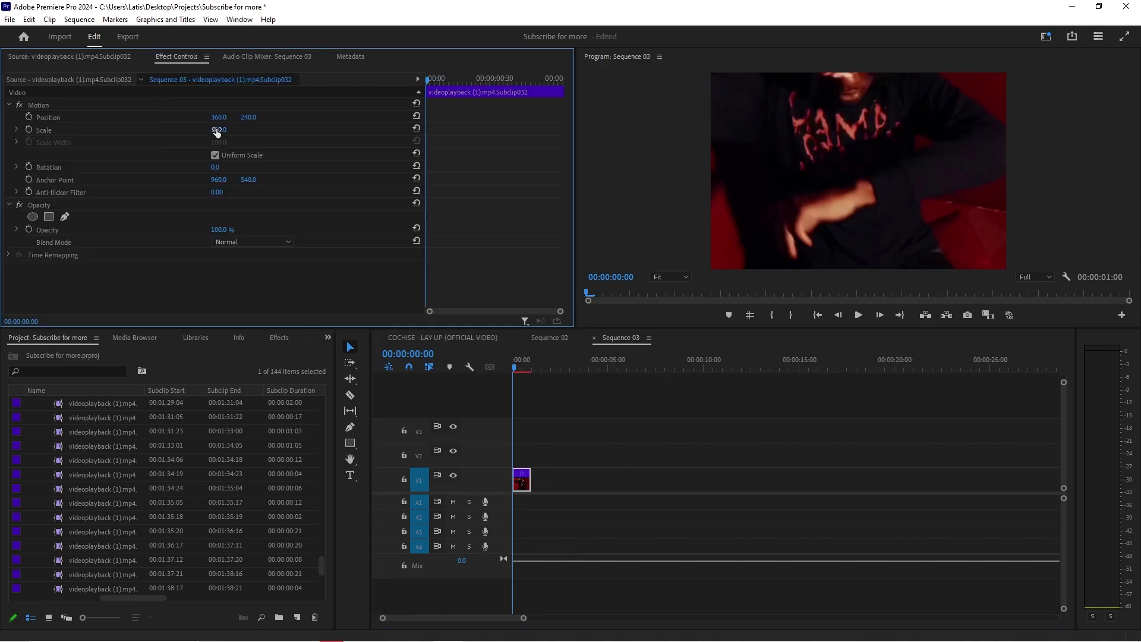
{"action": "left_click_drag", "start_coordinate": [218, 129], "coordinate": [187, 130]}
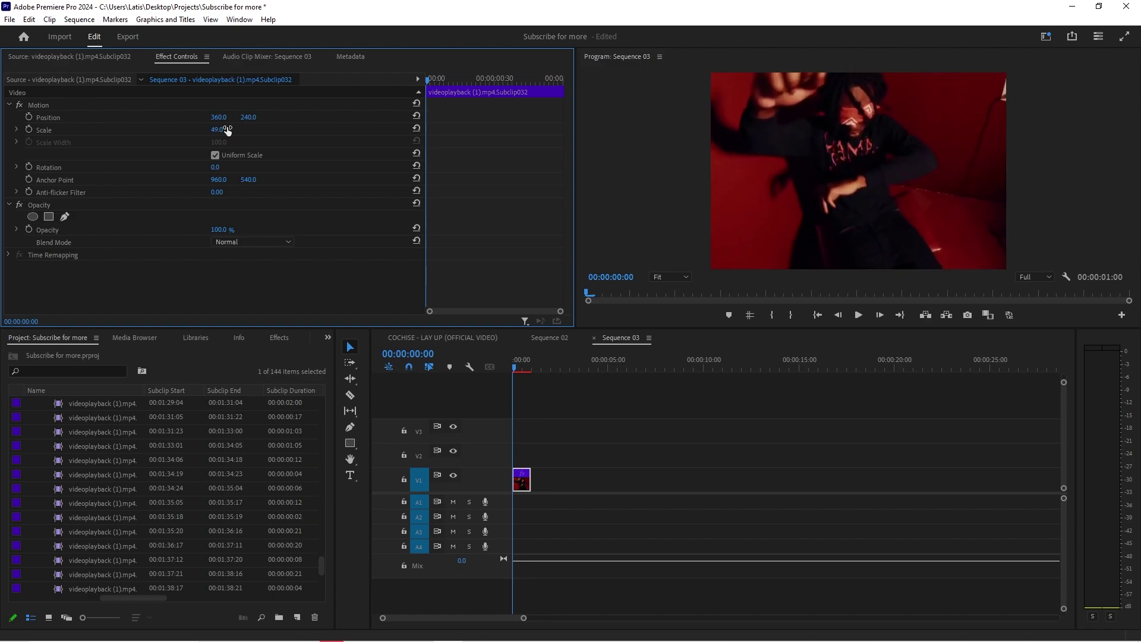
{"action": "mouse_move", "coordinate": [535, 369]}
{"action": "left_mouse_down"}
{"action": "mouse_move", "coordinate": [565, 369]}
{"action": "mouse_move", "coordinate": [538, 370]}
{"action": "left_mouse_up"}
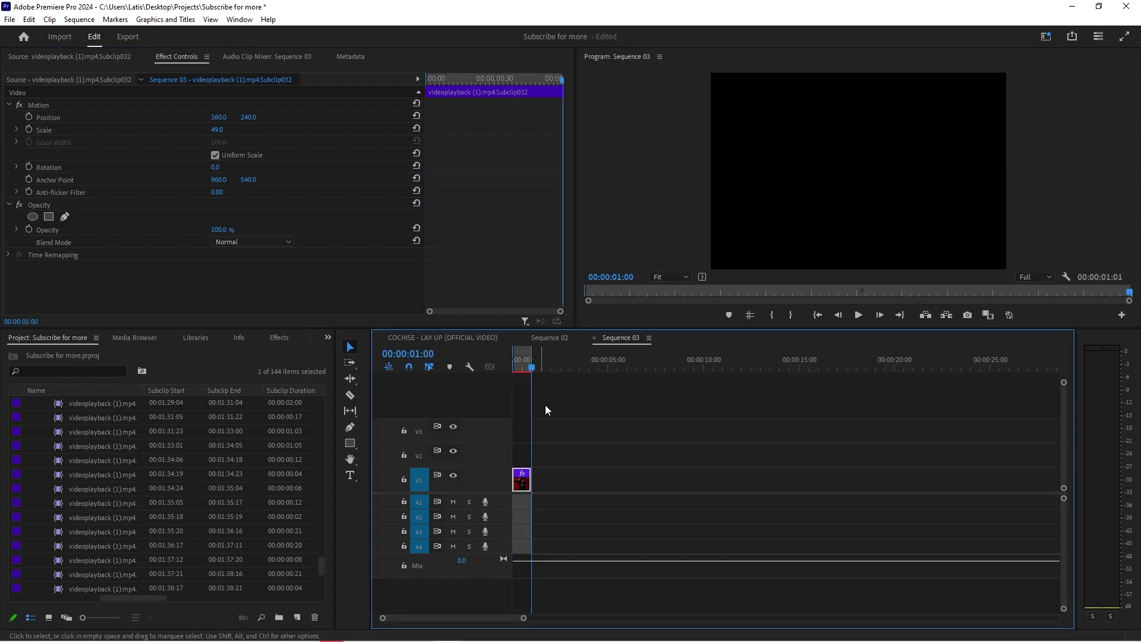
- Open Export settings for Sequence 03 as H.264 Sequence 03.mp4 in the Tutorials folder
{"action": "key", "text": "ctrl+m"}
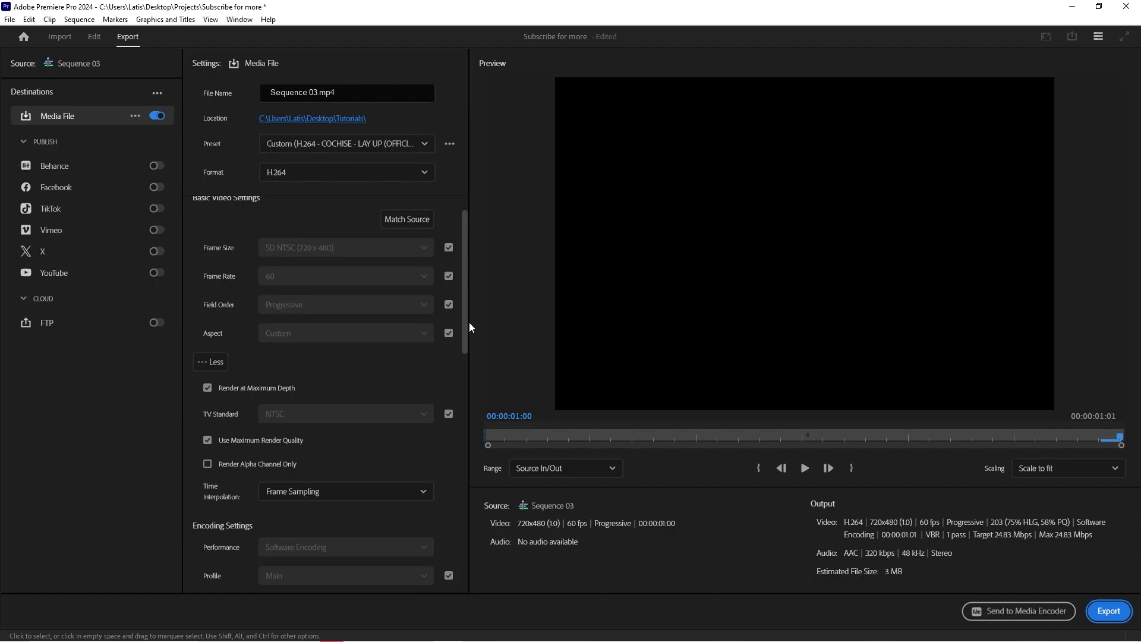
{"action": "scroll", "coordinate": [332, 415], "scroll_direction": "down", "scroll_amount": 10}
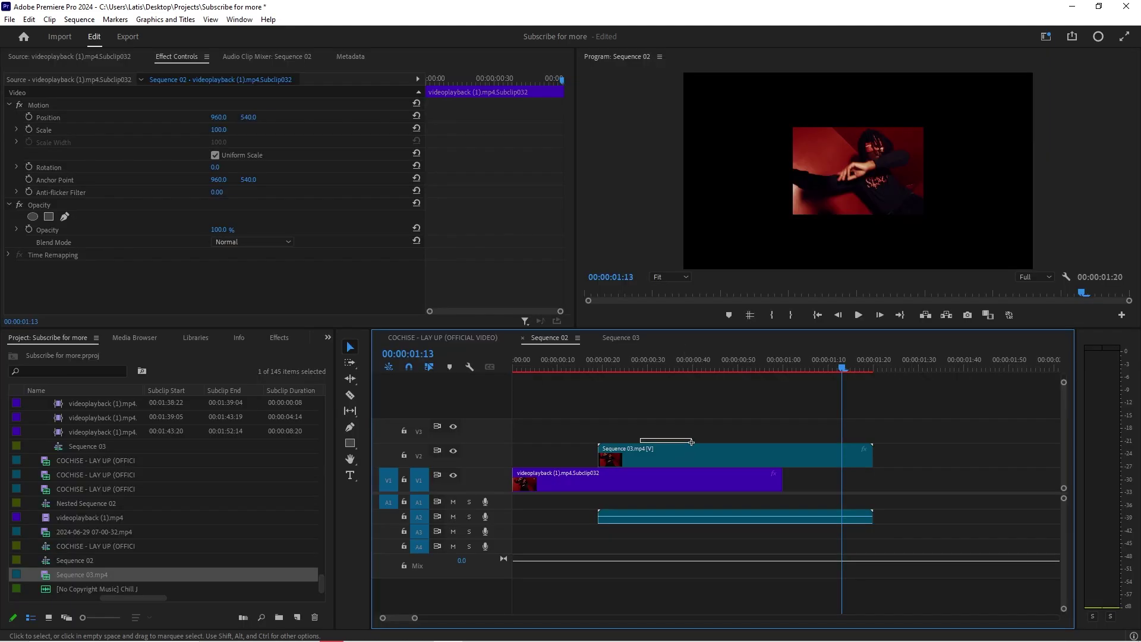
- Move Sequence 03.mp4 on V2 to follow the V1 clip and scale it to 268
{"action": "left_click_drag", "start_coordinate": [665, 449], "coordinate": [848, 456]}
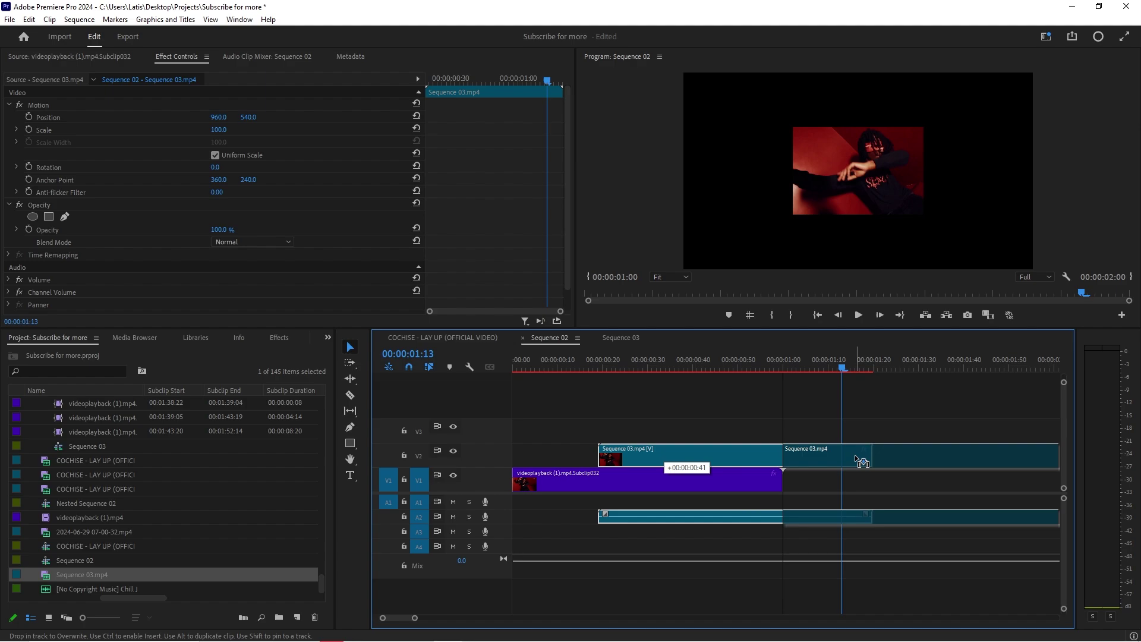
{"action": "left_click_drag", "start_coordinate": [821, 370], "coordinate": [923, 394]}
{"action": "left_click_drag", "start_coordinate": [218, 129], "coordinate": [319, 130]}
{"action": "left_click_drag", "start_coordinate": [704, 379], "coordinate": [729, 380]}
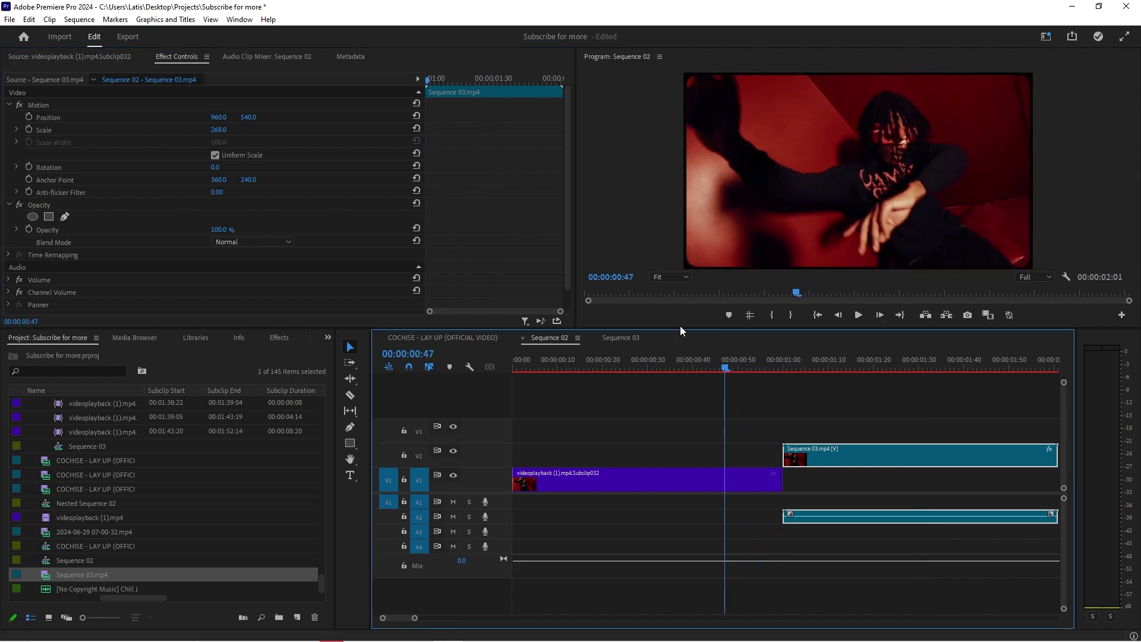
- Preview the new clip in a maximized Program monitor, then scrub through it
{"action": "key", "text": "grave"}
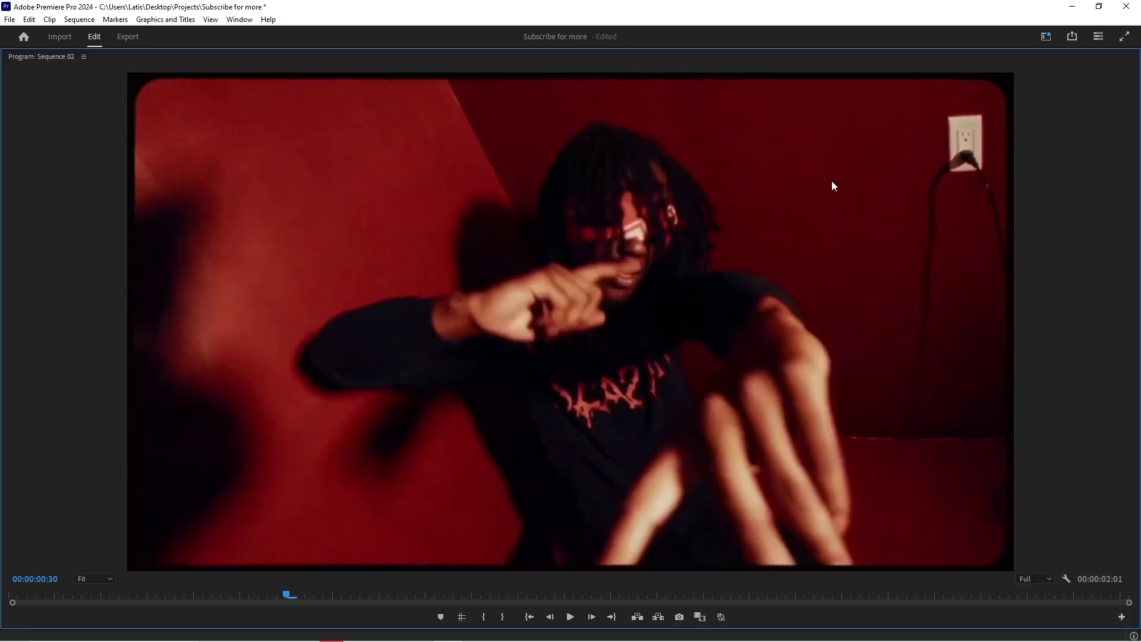
{"action": "key", "text": "space"}
{"action": "key", "text": "space"}
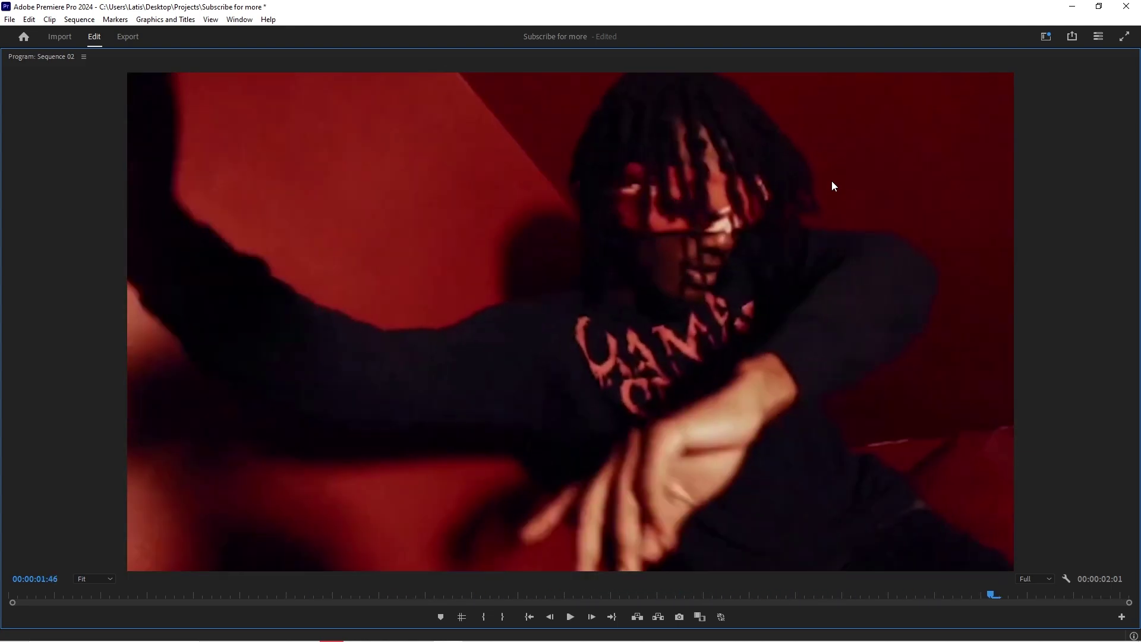
{"action": "key", "text": "grave"}
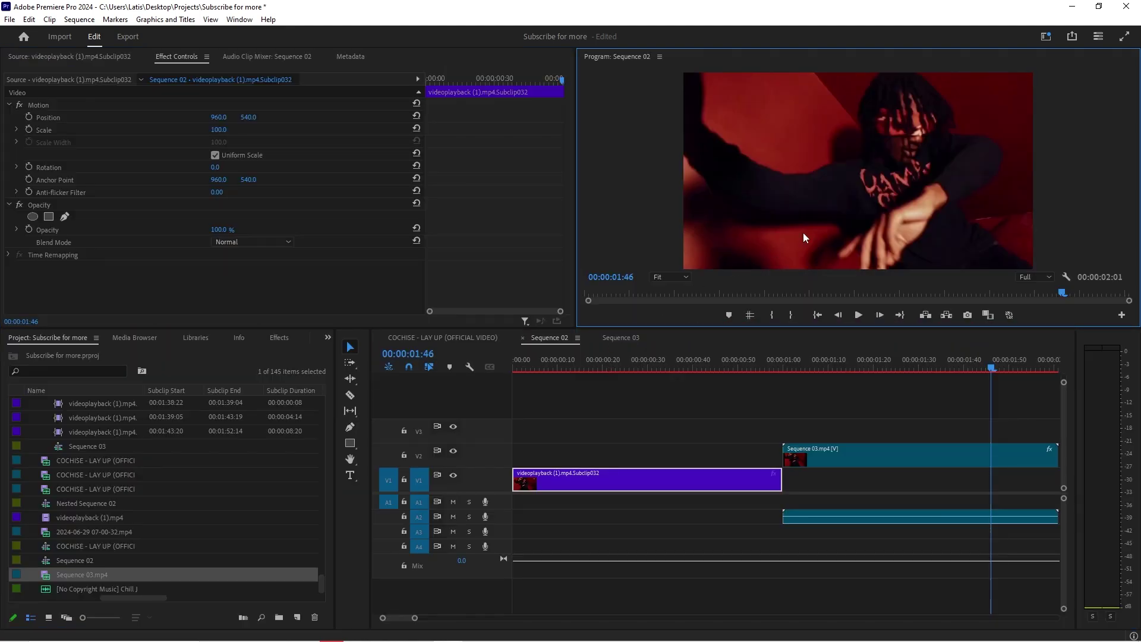
{"action": "left_click", "coordinate": [801, 368]}
{"action": "left_click_drag", "start_coordinate": [801, 367], "coordinate": [973, 392]}
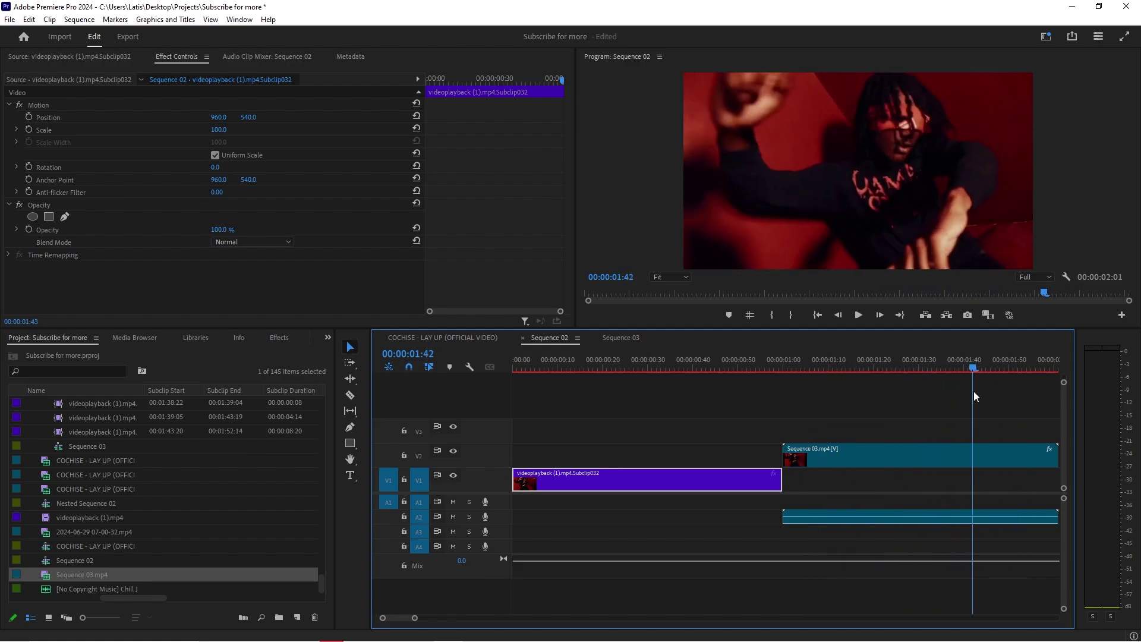
- Apply the Tint effect to the Sequence 03.mp4 clip
{"action": "left_click", "coordinate": [196, 337]}
{"action": "left_click", "coordinate": [238, 337]}
{"action": "left_click", "coordinate": [275, 337]}
{"action": "left_click", "coordinate": [110, 358]}
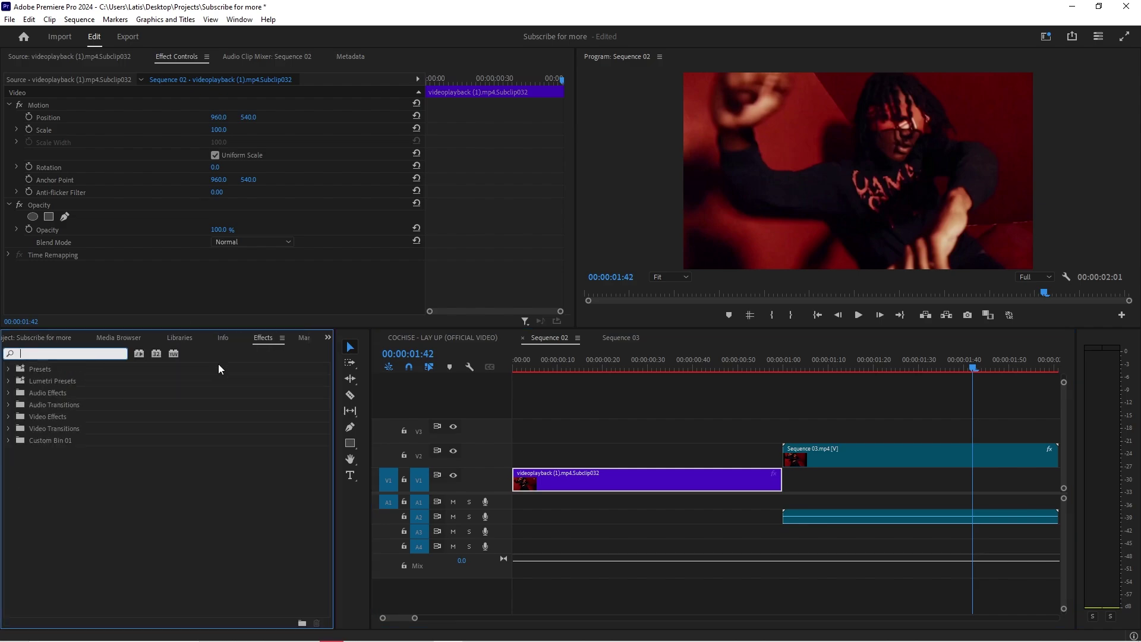
{"action": "type", "text": "tint"}
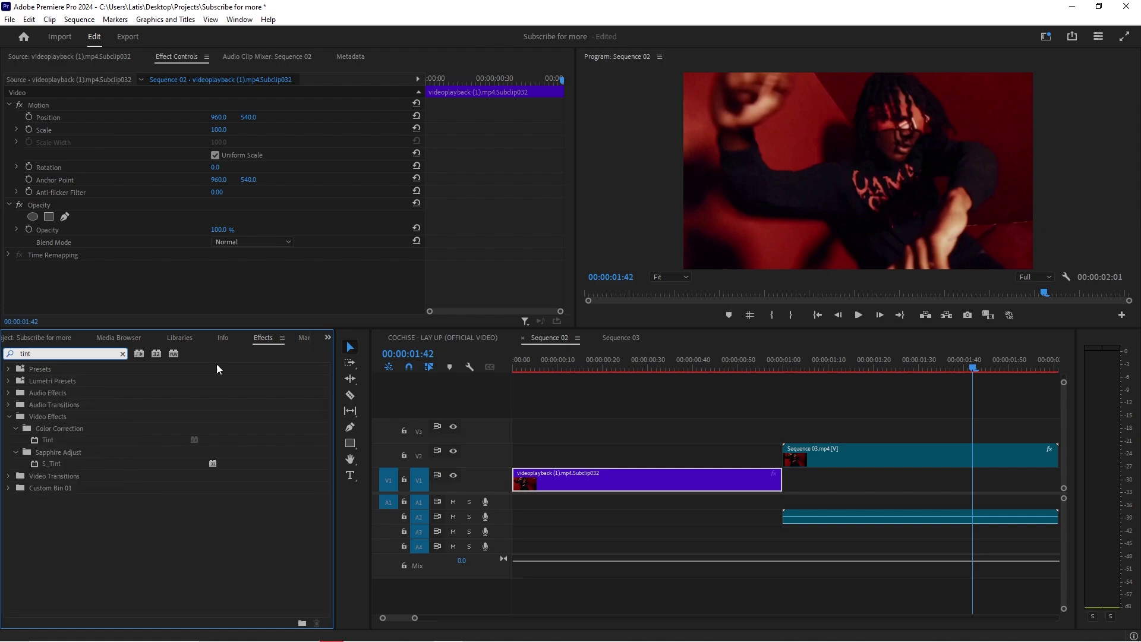
{"action": "left_click_drag", "start_coordinate": [47, 440], "coordinate": [820, 454]}
{"action": "left_click_drag", "start_coordinate": [818, 369], "coordinate": [904, 369]}
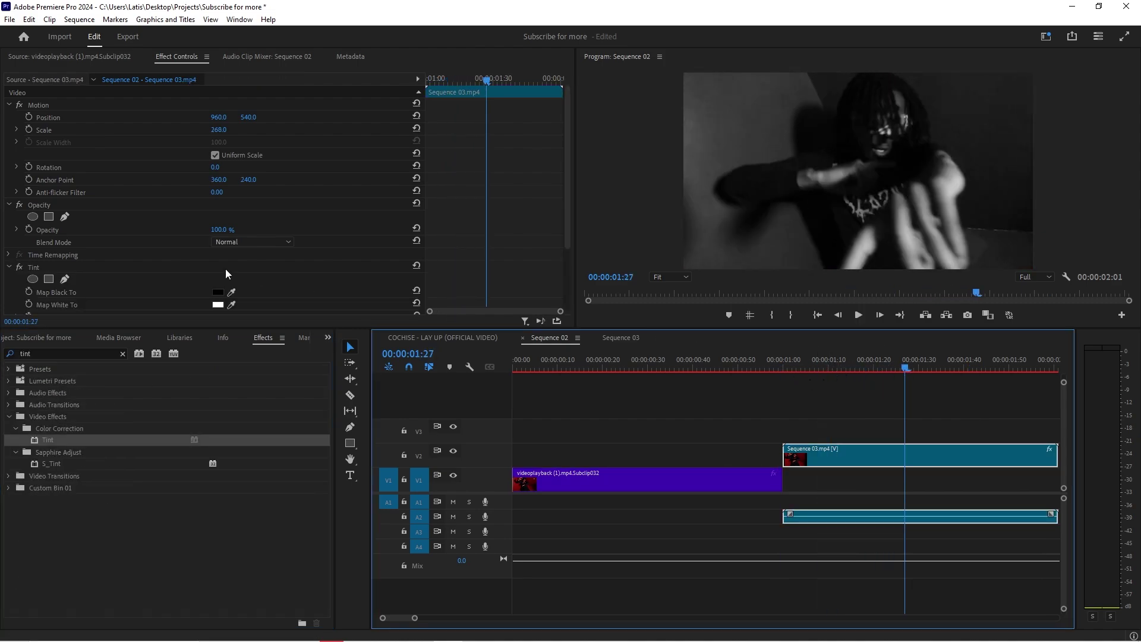
{"action": "scroll", "coordinate": [192, 276], "scroll_direction": "down", "scroll_amount": 2}
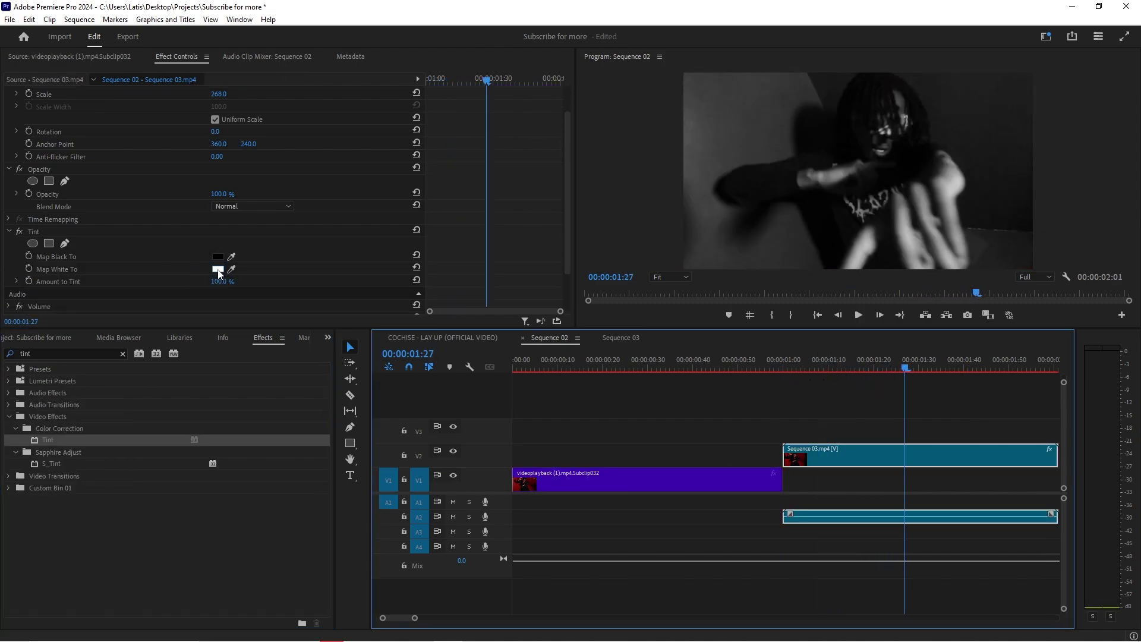
- Map Tint's whites to bright green 00FF1B and play back to preview the green cast
{"action": "left_click", "coordinate": [218, 270]}
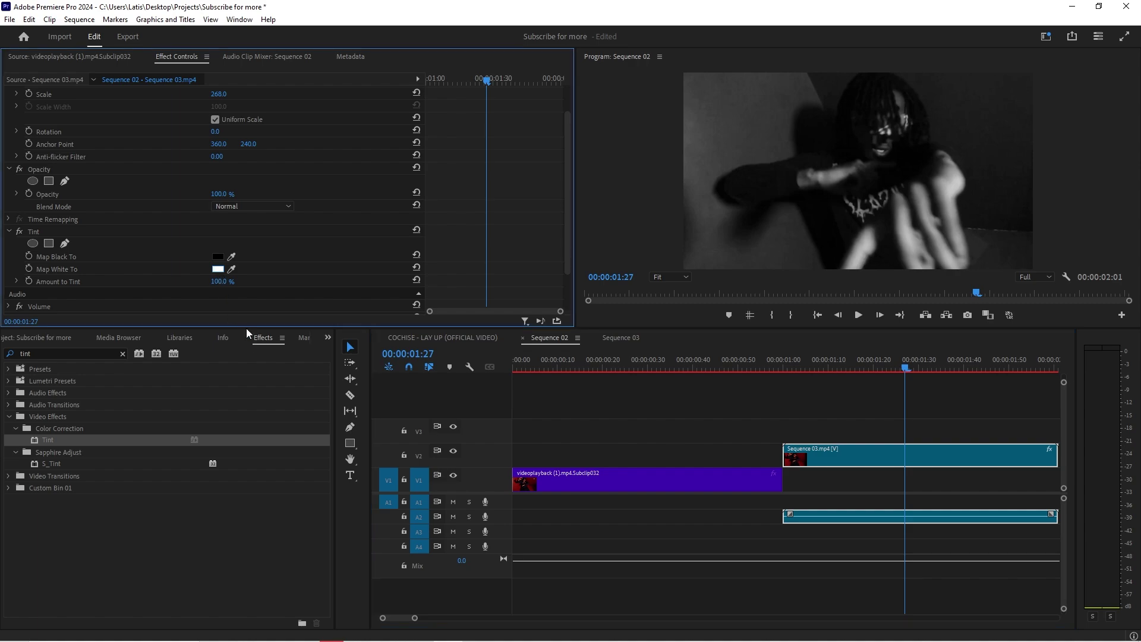
{"action": "left_click", "coordinate": [594, 305]}
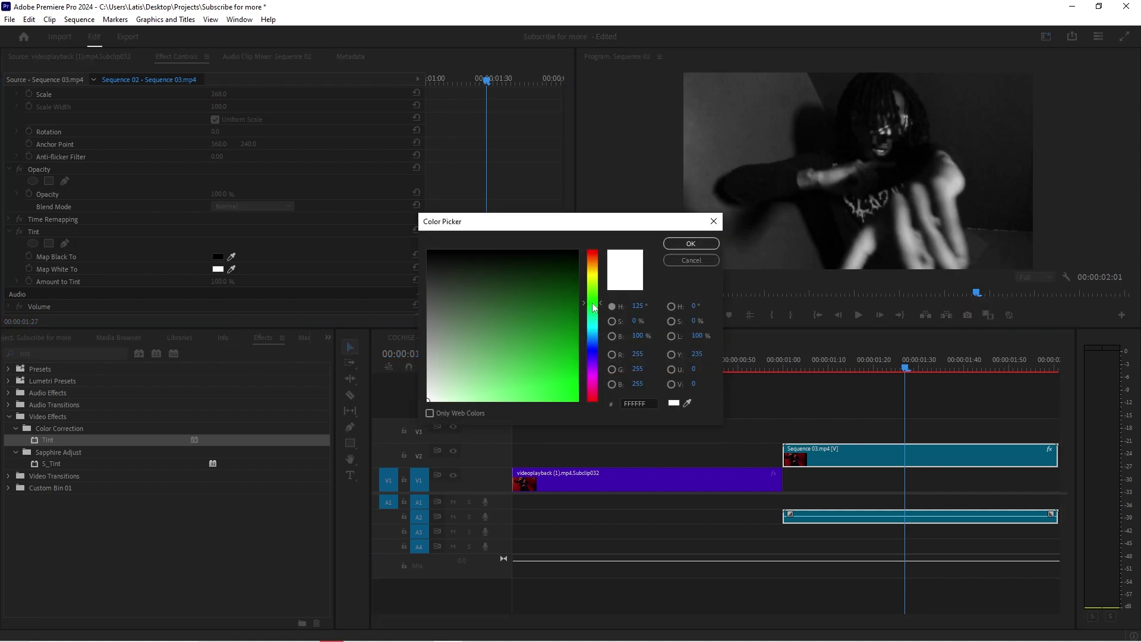
{"action": "left_click", "coordinate": [552, 400]}
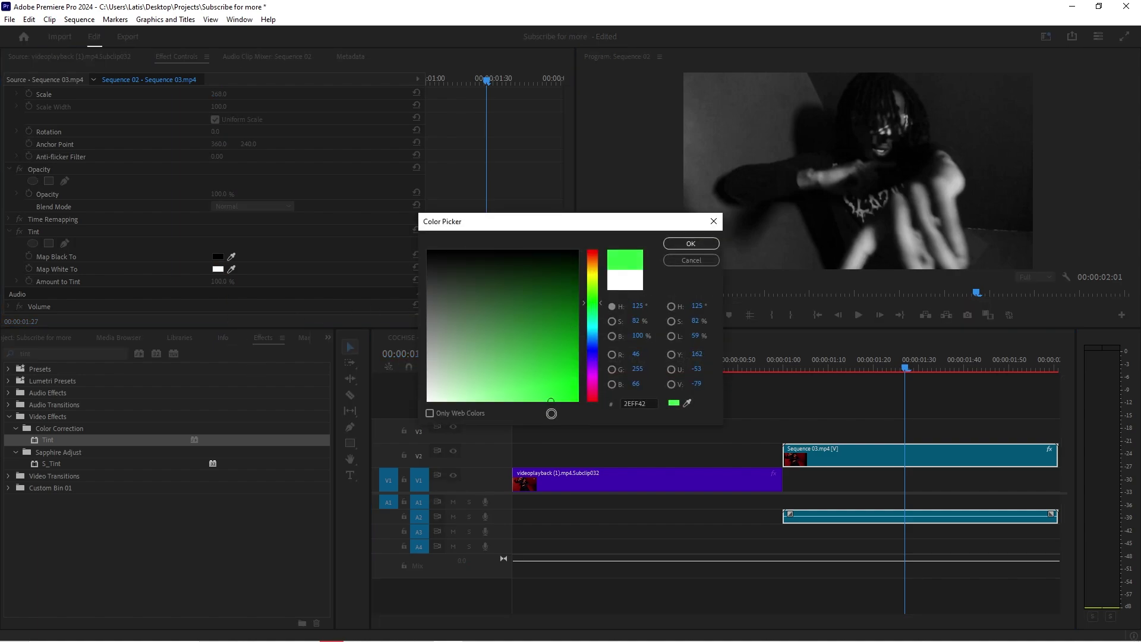
{"action": "left_click", "coordinate": [690, 244]}
{"action": "left_click", "coordinate": [809, 358]}
{"action": "key", "text": "space"}
{"action": "left_click", "coordinate": [789, 361]}
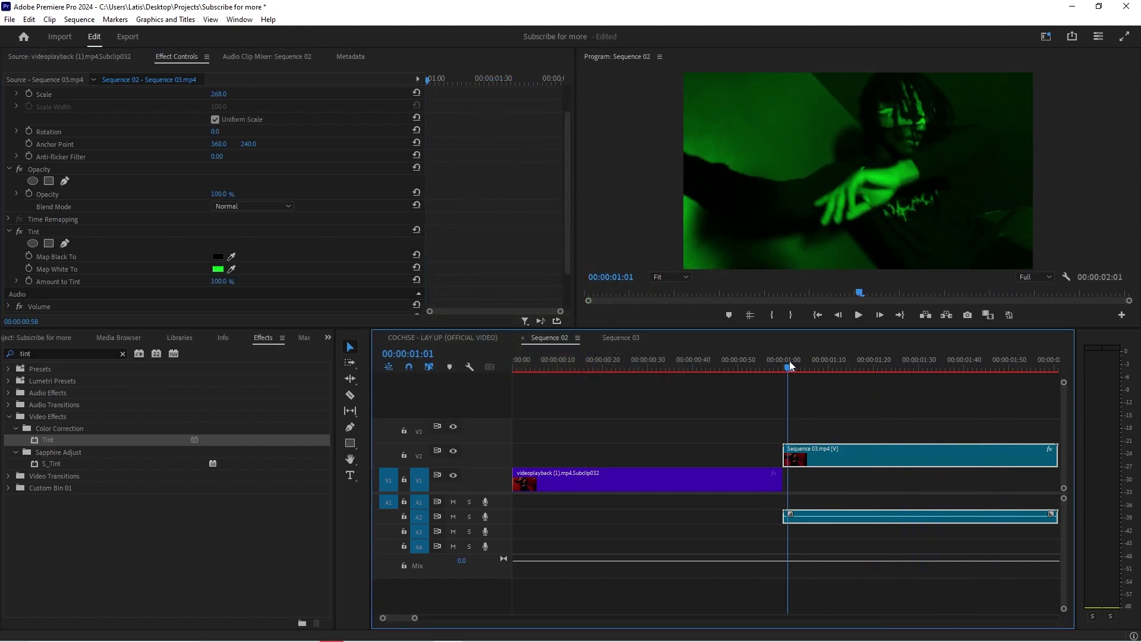
{"action": "key", "text": "space"}
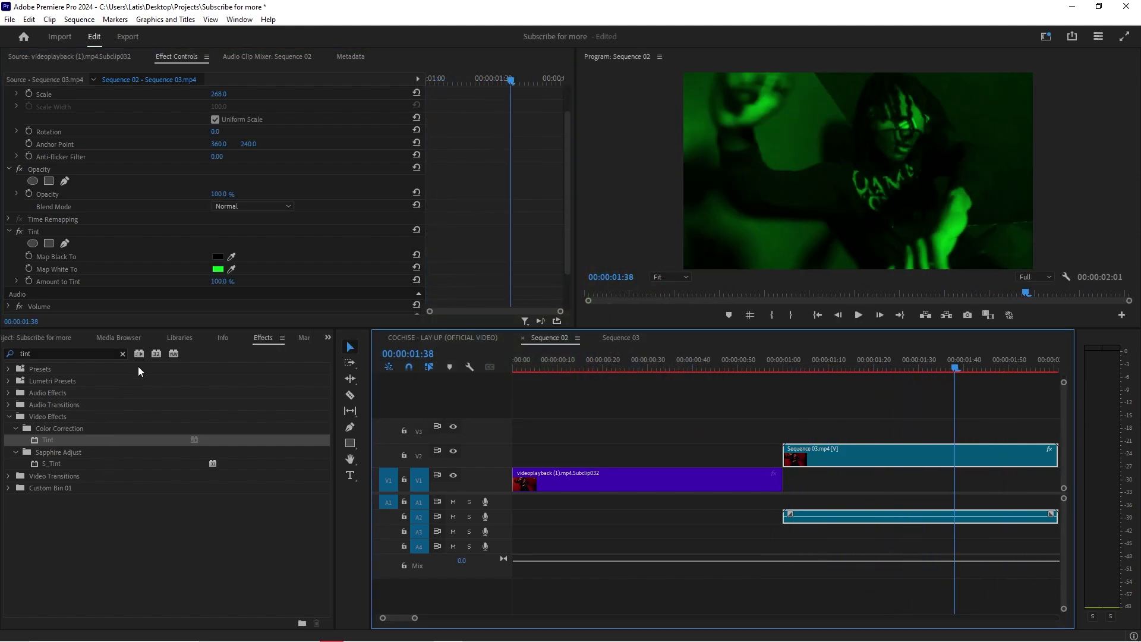
- Add the Stylize Mosaic effect to the Sequence 03.mp4 clip
{"action": "left_click", "coordinate": [119, 353]}
{"action": "left_click", "coordinate": [122, 353]}
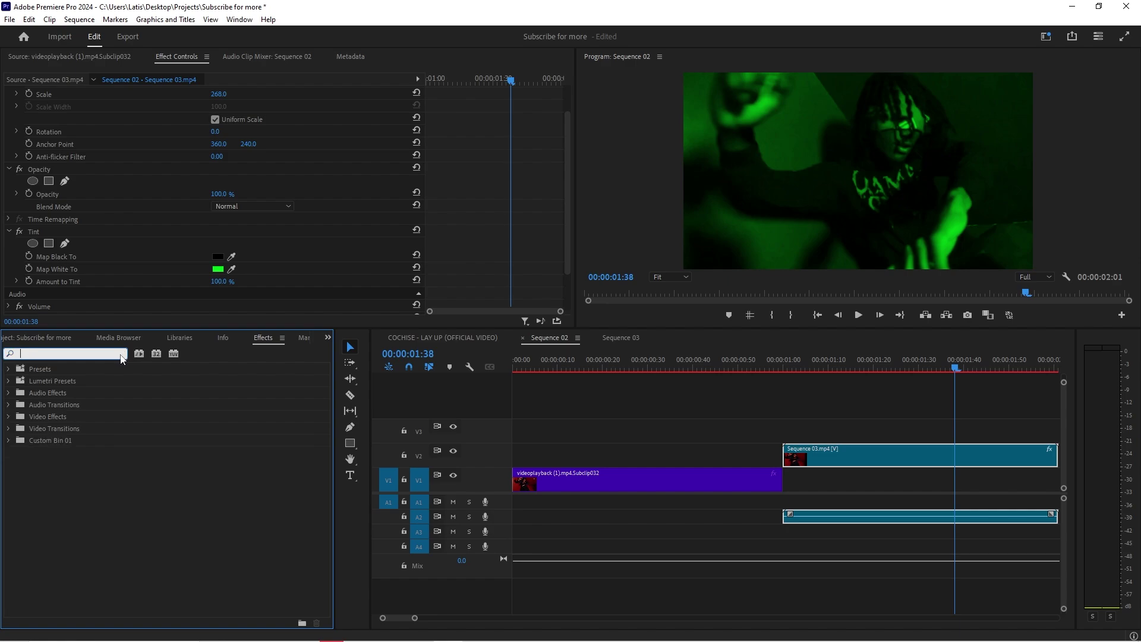
{"action": "type", "text": "mos"}
{"action": "double_click", "coordinate": [52, 547]}
{"action": "scroll", "coordinate": [152, 280], "scroll_direction": "down", "scroll_amount": 4}
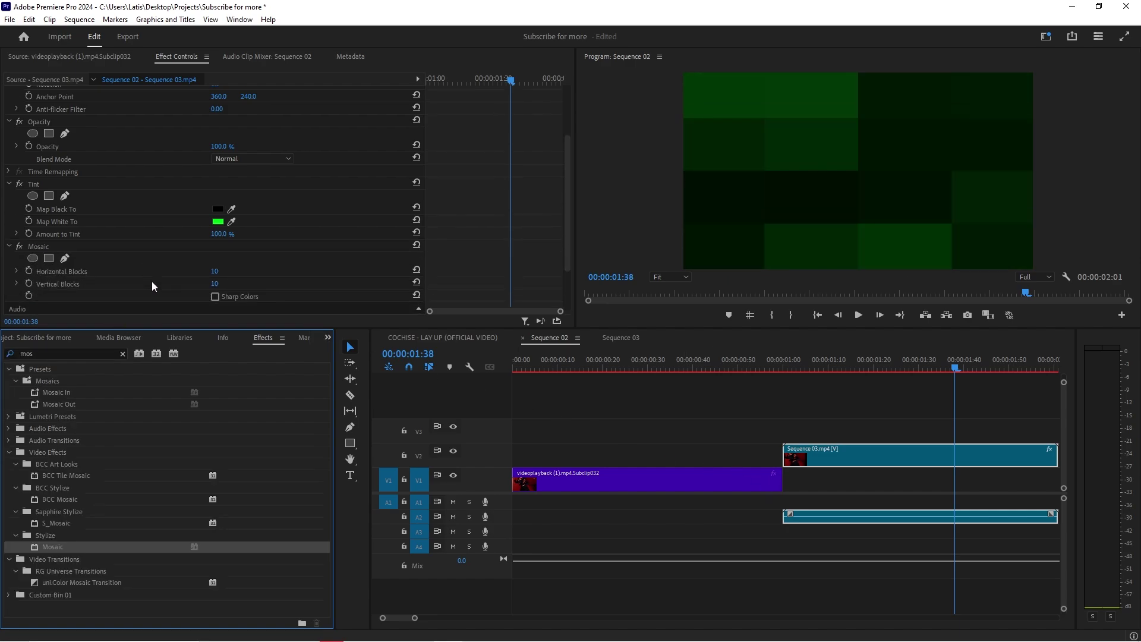
- Try Mosaic horizontal and vertical block counts of 150, then 250
{"action": "left_click", "coordinate": [215, 211]}
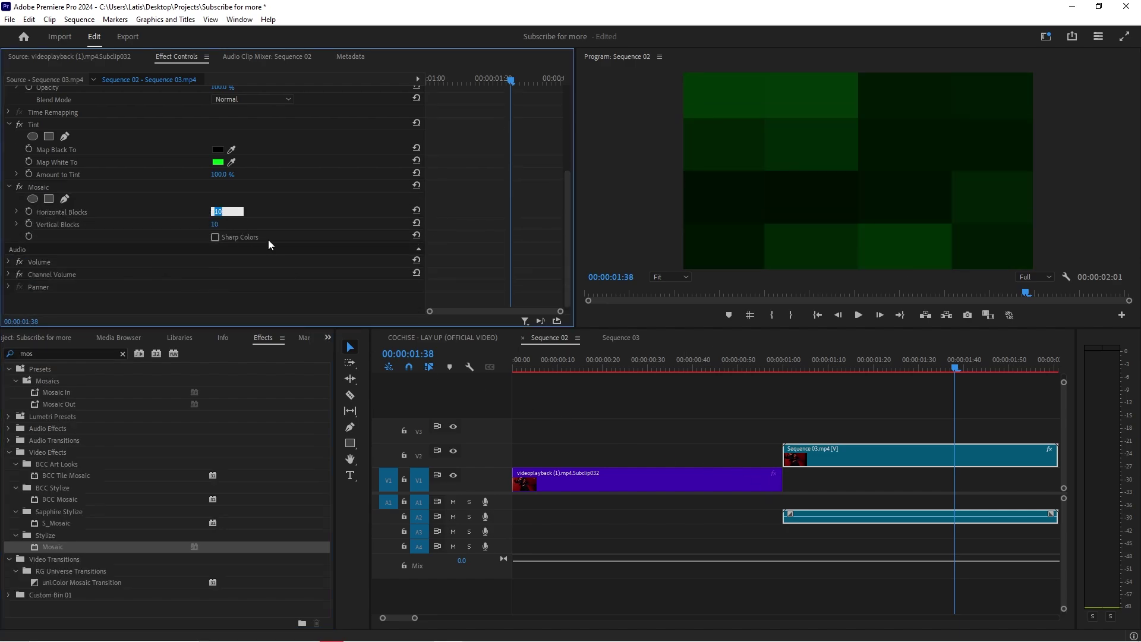
{"action": "type", "text": "150"}
{"action": "key", "text": "Return"}
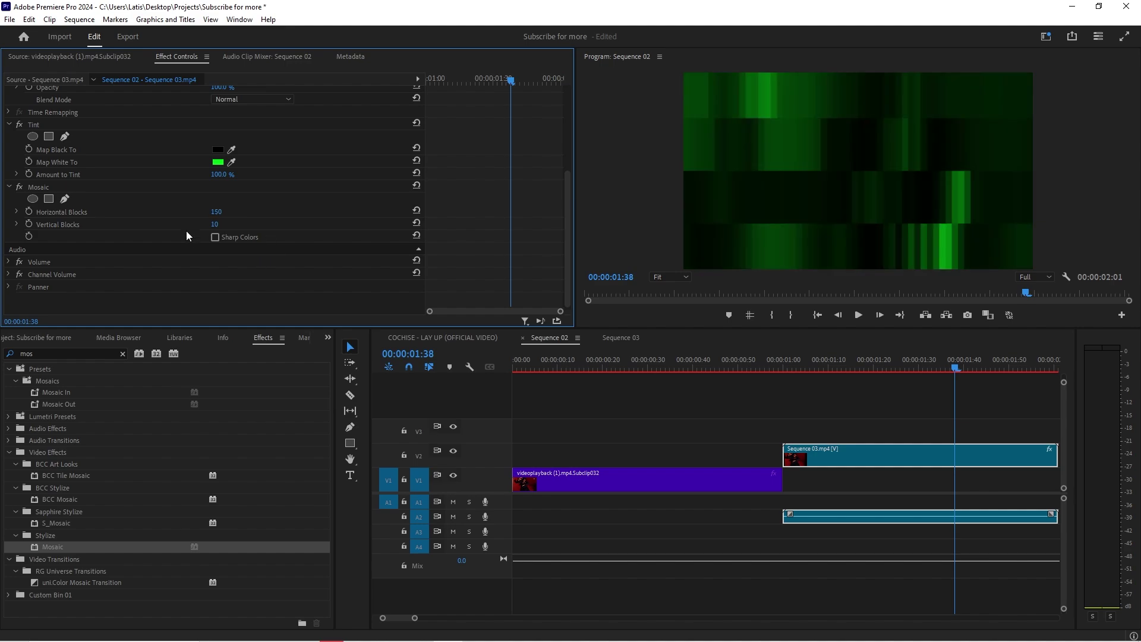
{"action": "left_click", "coordinate": [215, 224]}
{"action": "type", "text": "150"}
{"action": "key", "text": "Return"}
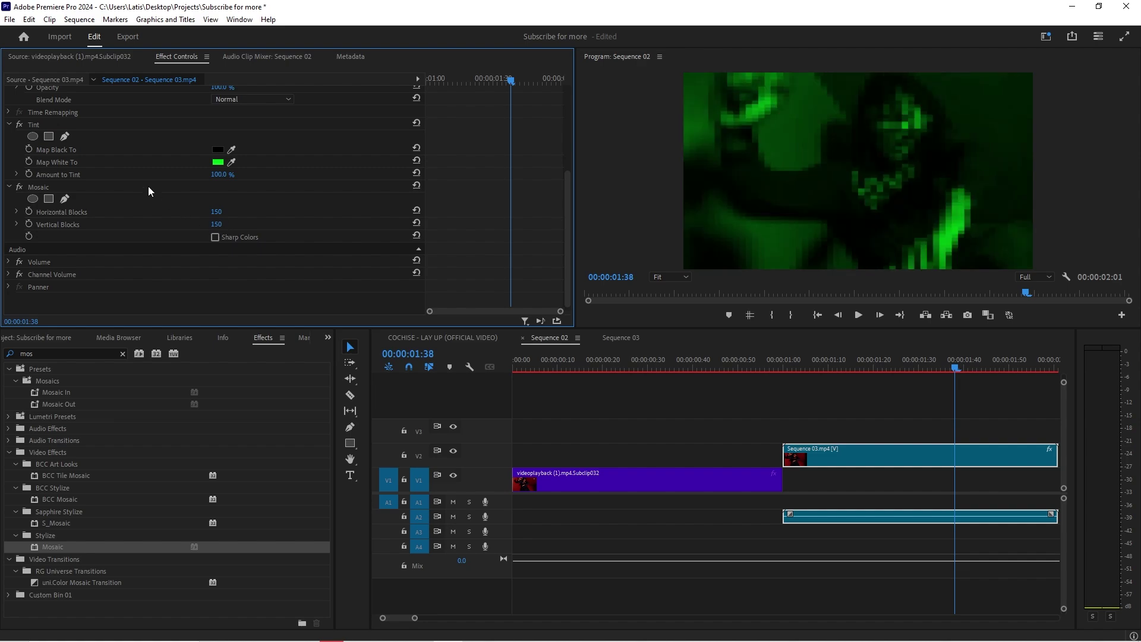
{"action": "left_click", "coordinate": [223, 209]}
{"action": "type", "text": "25"}
{"action": "left_click", "coordinate": [217, 223]}
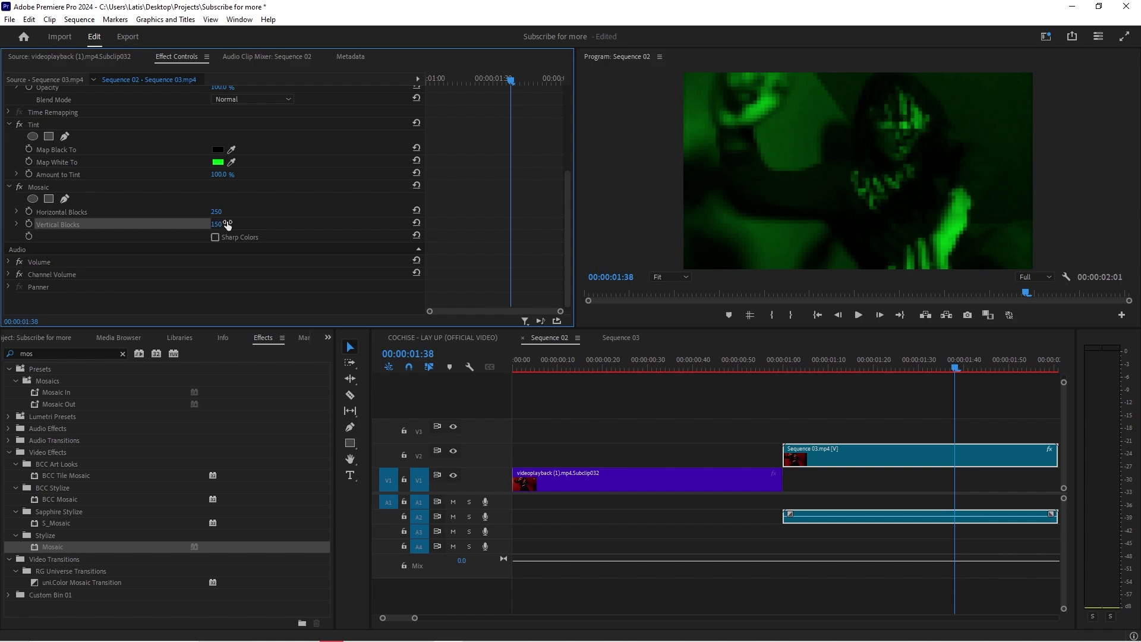
{"action": "type", "text": "250"}
{"action": "key", "text": "Return"}
- Raise Horizontal and Vertical Blocks further, ending at 450 each
{"action": "key", "text": "shift+Tab"}
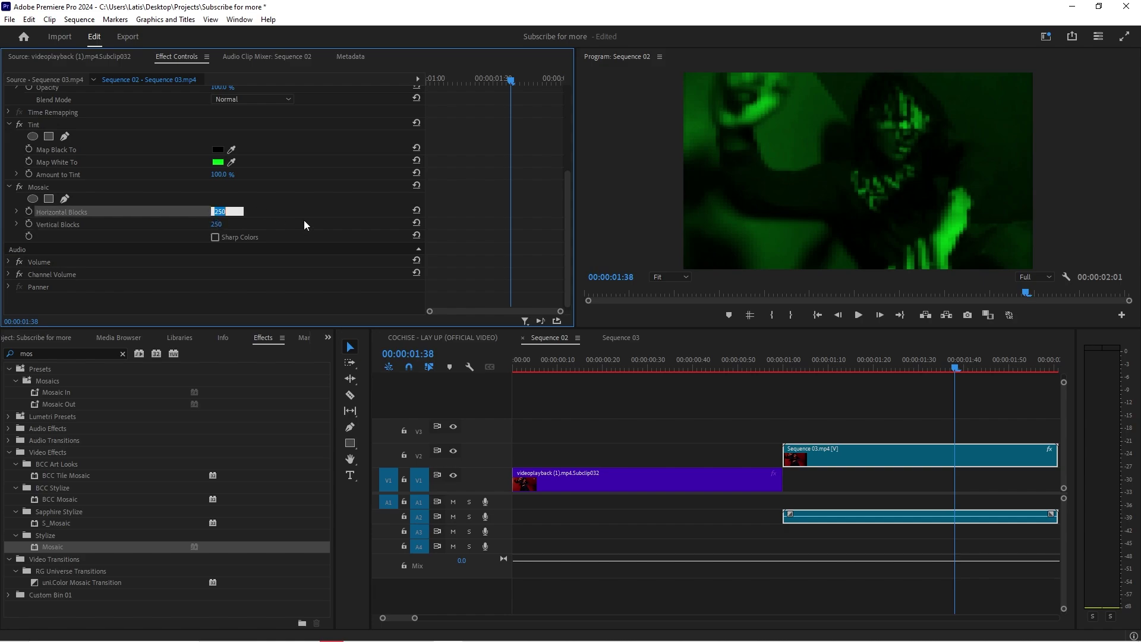
{"action": "type", "text": "350"}
{"action": "key", "text": "Return"}
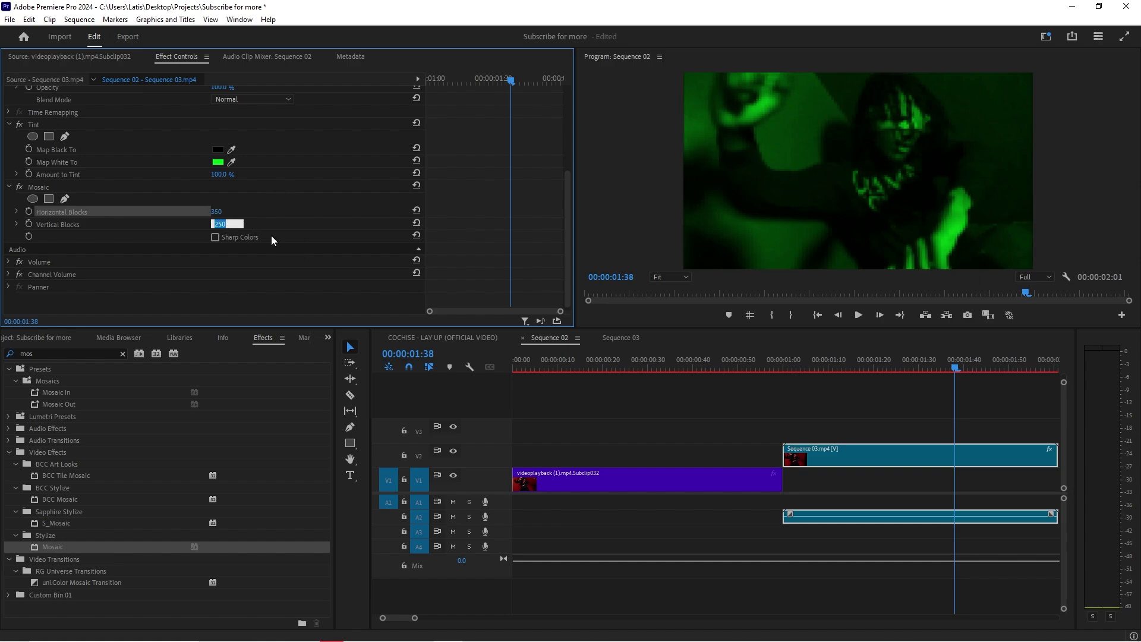
{"action": "type", "text": "350"}
{"action": "key", "text": "Return"}
{"action": "key", "text": "shift+Left"}
{"action": "left_click", "coordinate": [122, 354]}
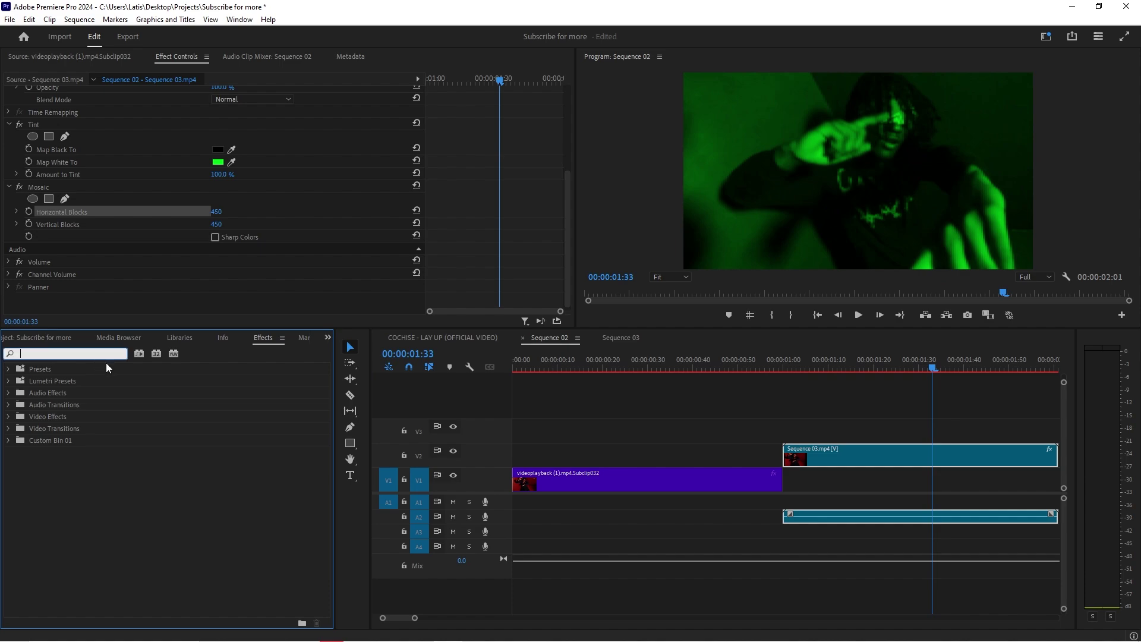
- Apply Posterize Time to the Sequence 03.mp4 clip with a 20 fps frame rate
{"action": "type", "text": "poster"}
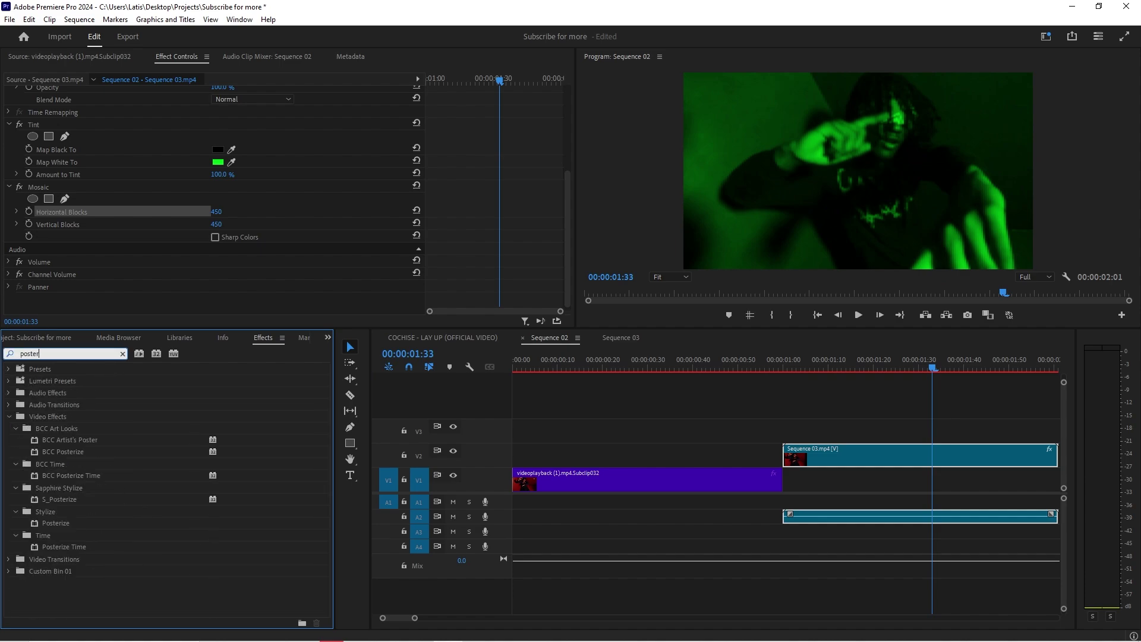
{"action": "left_click_drag", "start_coordinate": [92, 547], "coordinate": [849, 469]}
{"action": "left_click", "coordinate": [218, 273]}
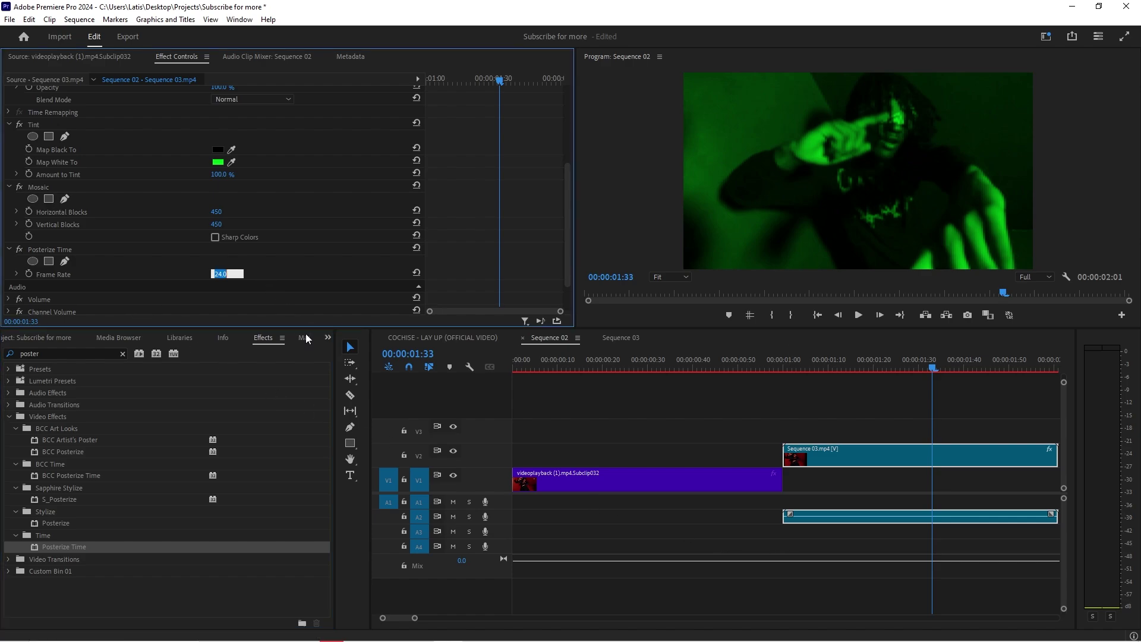
{"action": "type", "text": "1"}
{"action": "key", "text": "Return"}
- Play back the timeline around the cut to preview the choppier motion
{"action": "left_click", "coordinate": [778, 366]}
{"action": "key", "text": "space"}
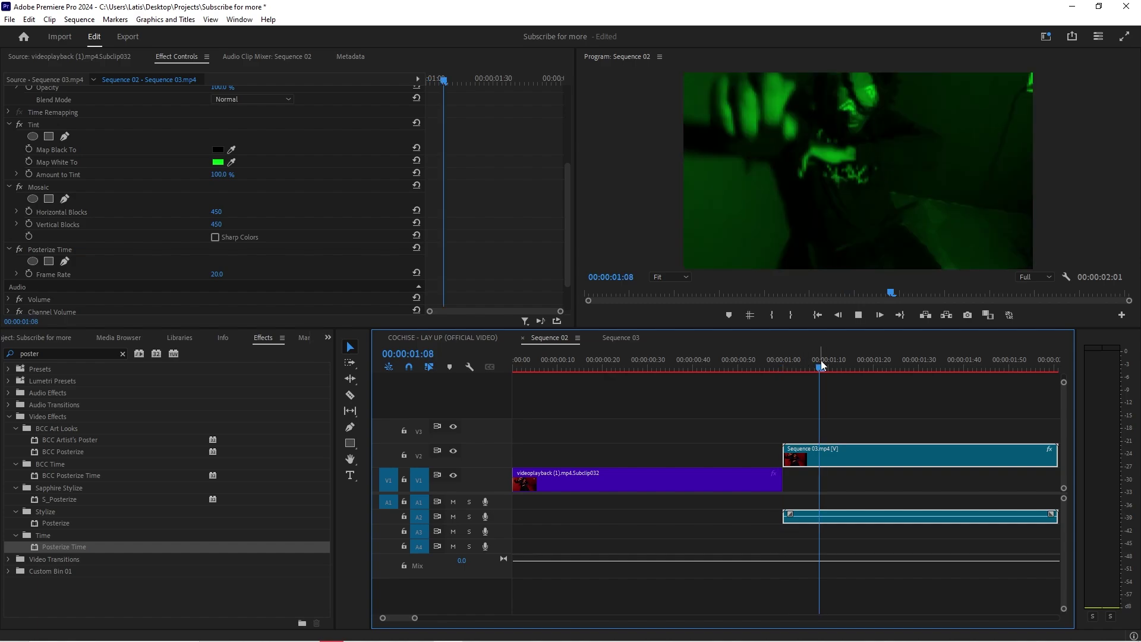
{"action": "left_click", "coordinate": [797, 364]}
{"action": "left_click", "coordinate": [775, 363]}
{"action": "key", "text": "space"}
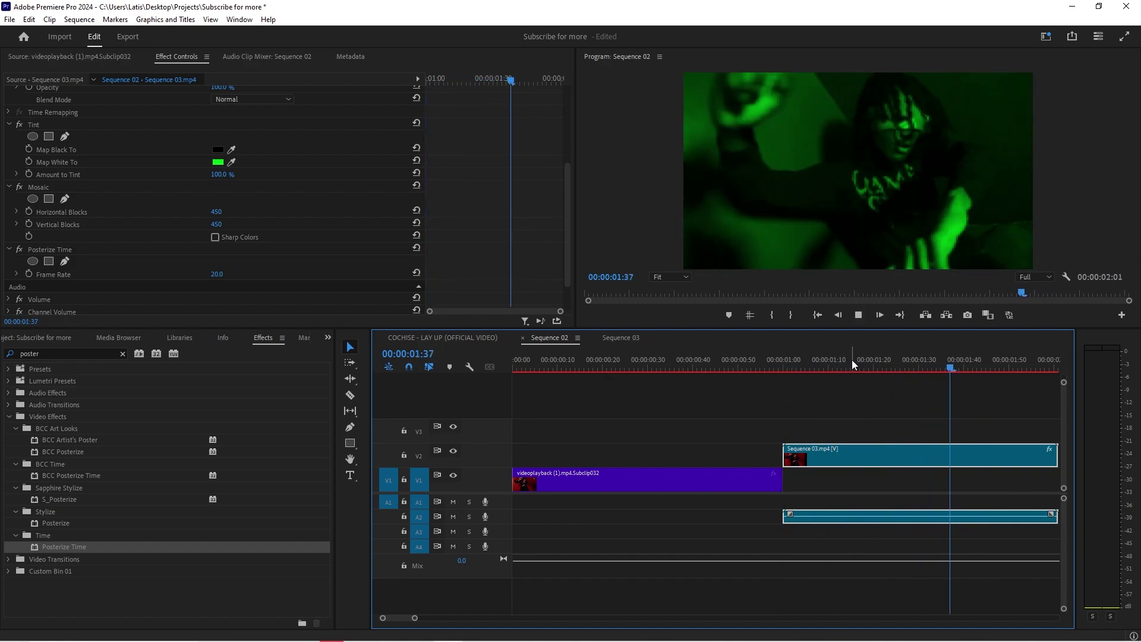
{"action": "left_click", "coordinate": [835, 365]}
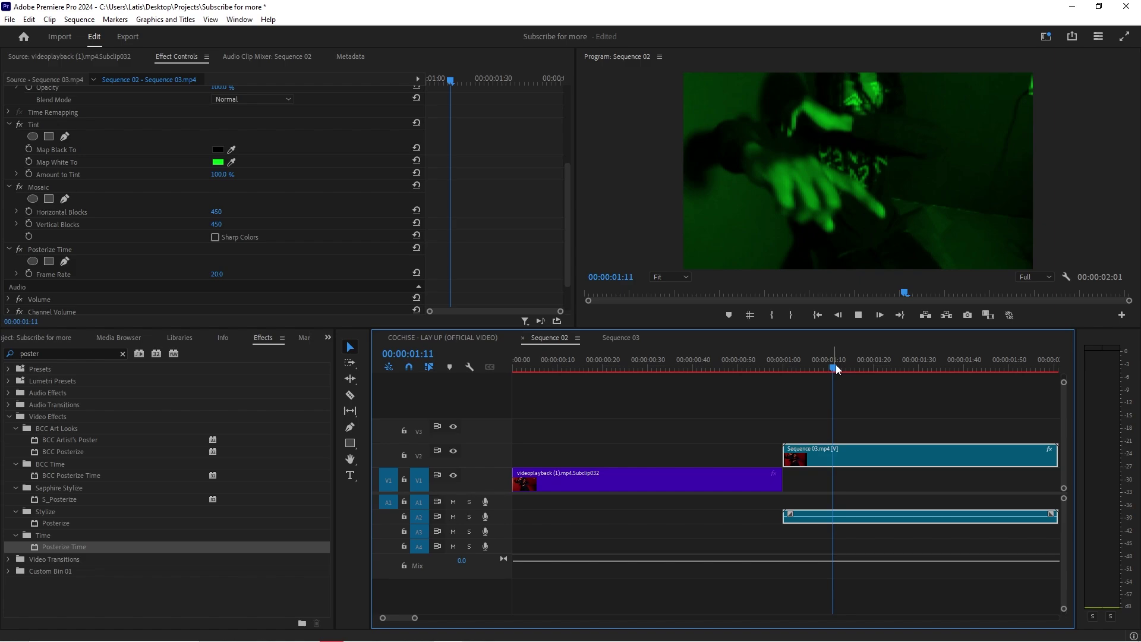
{"action": "key", "text": "space"}
- Apply VR Glow to the clip with luma threshold 0.60, radius 143 and brightness 1.20
{"action": "left_click", "coordinate": [123, 353]}
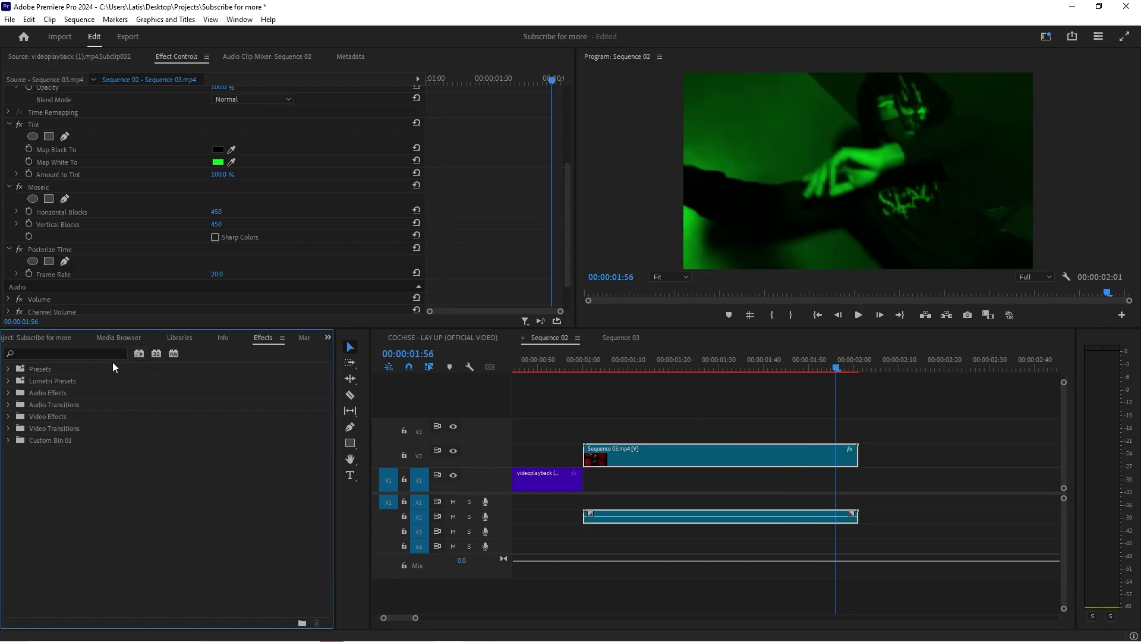
{"action": "left_click", "coordinate": [101, 357]}
{"action": "type", "text": "glow"}
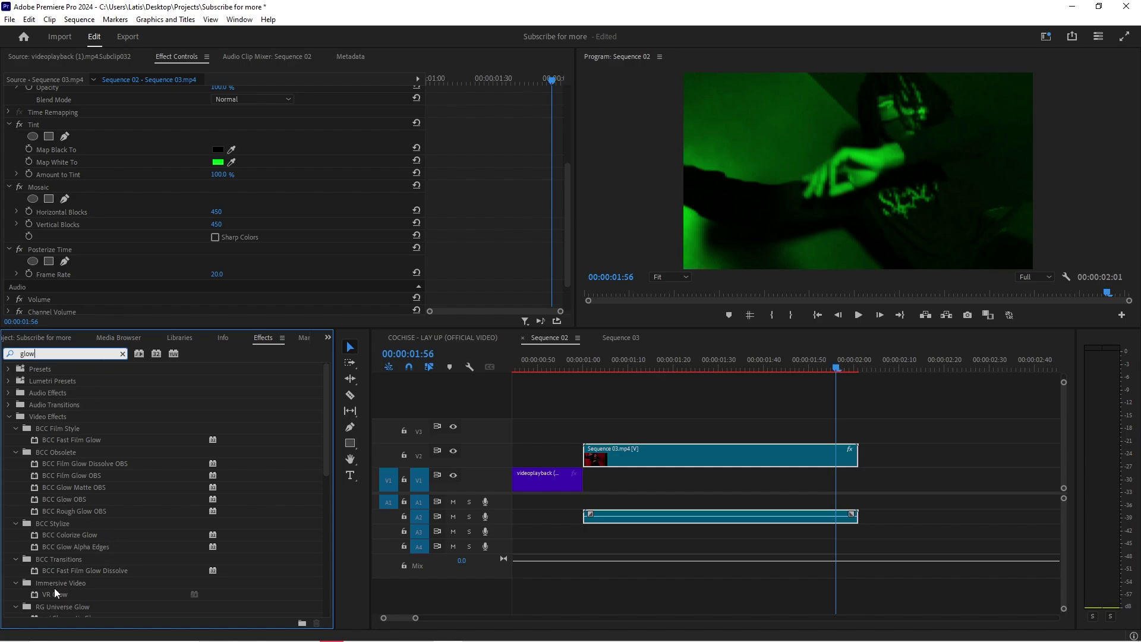
{"action": "left_click_drag", "start_coordinate": [56, 594], "coordinate": [687, 455]}
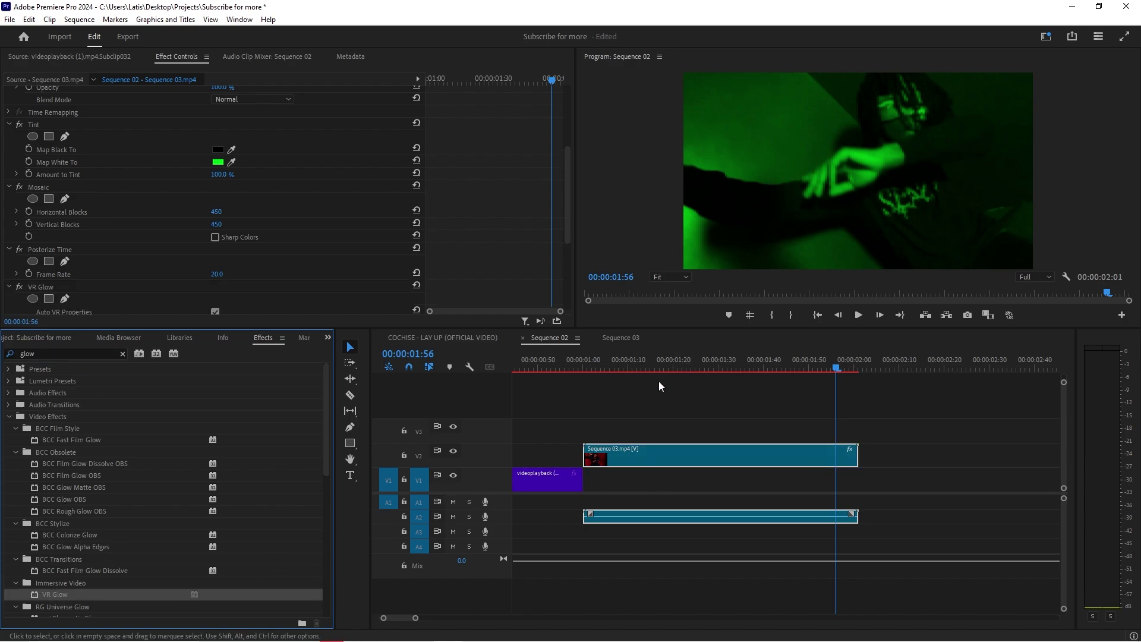
{"action": "left_click", "coordinate": [660, 363]}
{"action": "scroll", "coordinate": [251, 296], "scroll_direction": "down", "scroll_amount": 4}
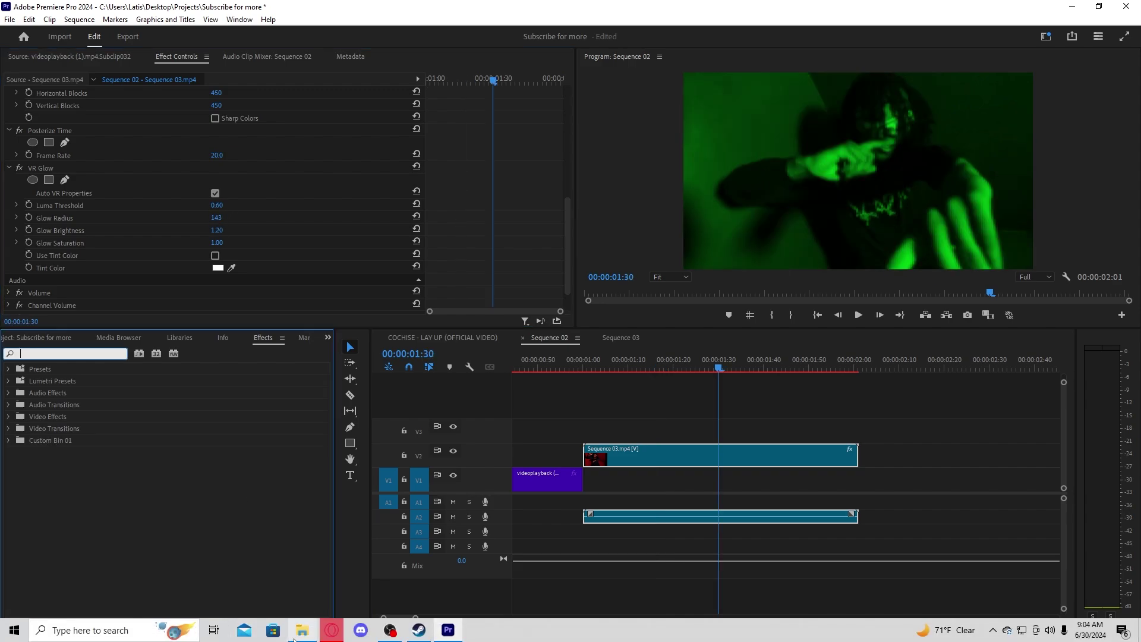
{"action": "left_click", "coordinate": [295, 634]}
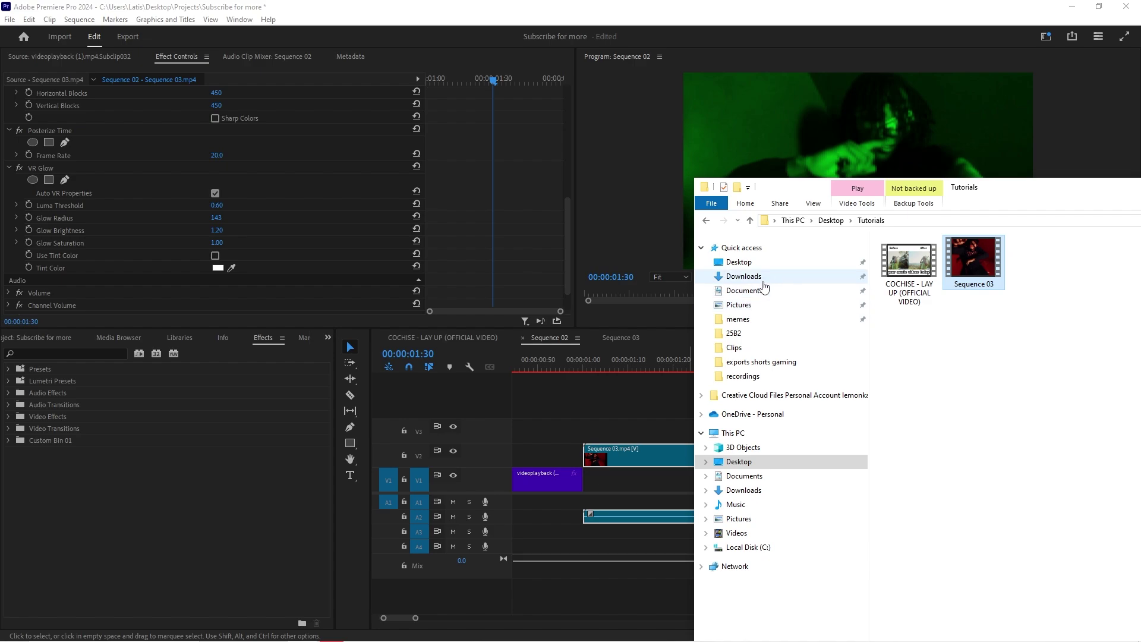
- Drag #24.mp4 from Downloads onto Sequence 02's V3 and minimize the Explorer window
{"action": "left_click", "coordinate": [744, 276]}
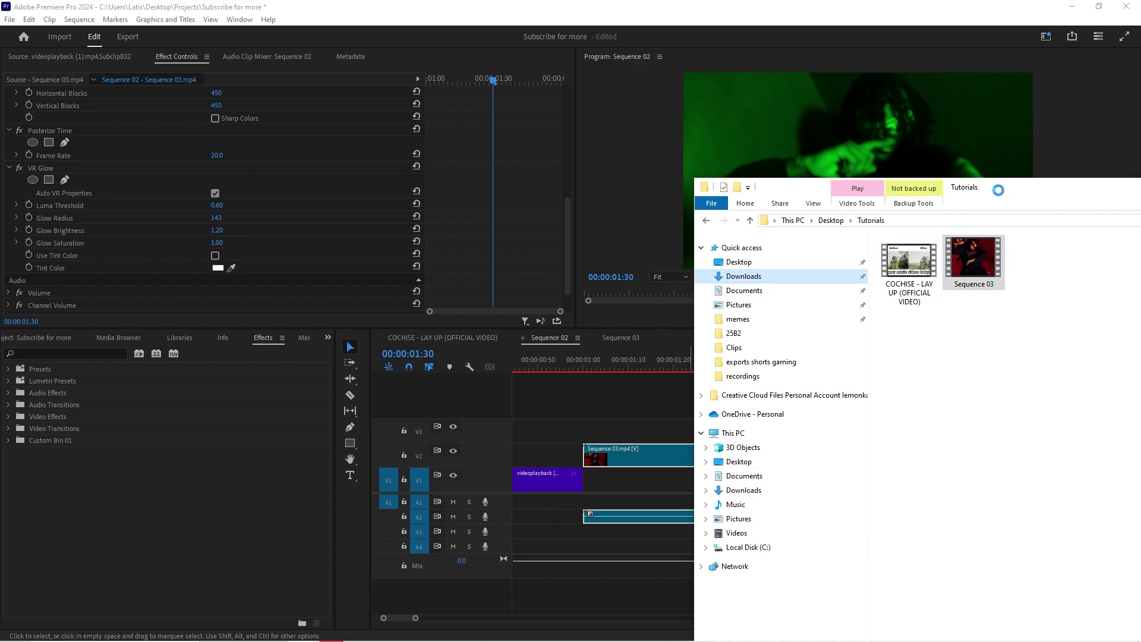
{"action": "left_click_drag", "start_coordinate": [892, 184], "coordinate": [155, 154]}
{"action": "left_click_drag", "start_coordinate": [35, 242], "coordinate": [838, 430]}
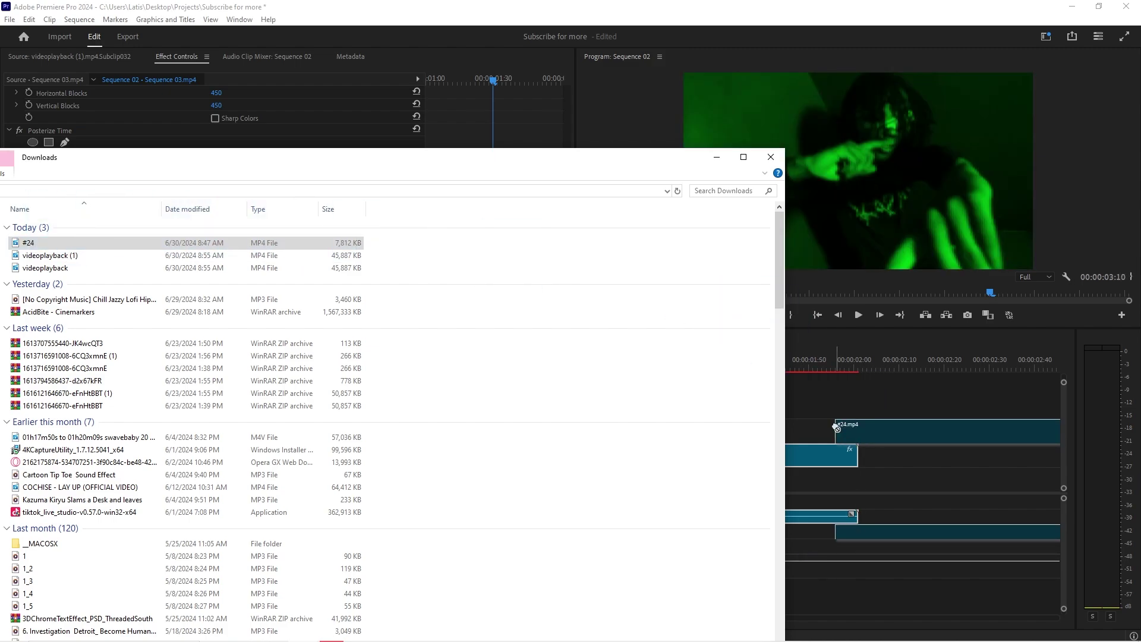
{"action": "left_click", "coordinate": [716, 157]}
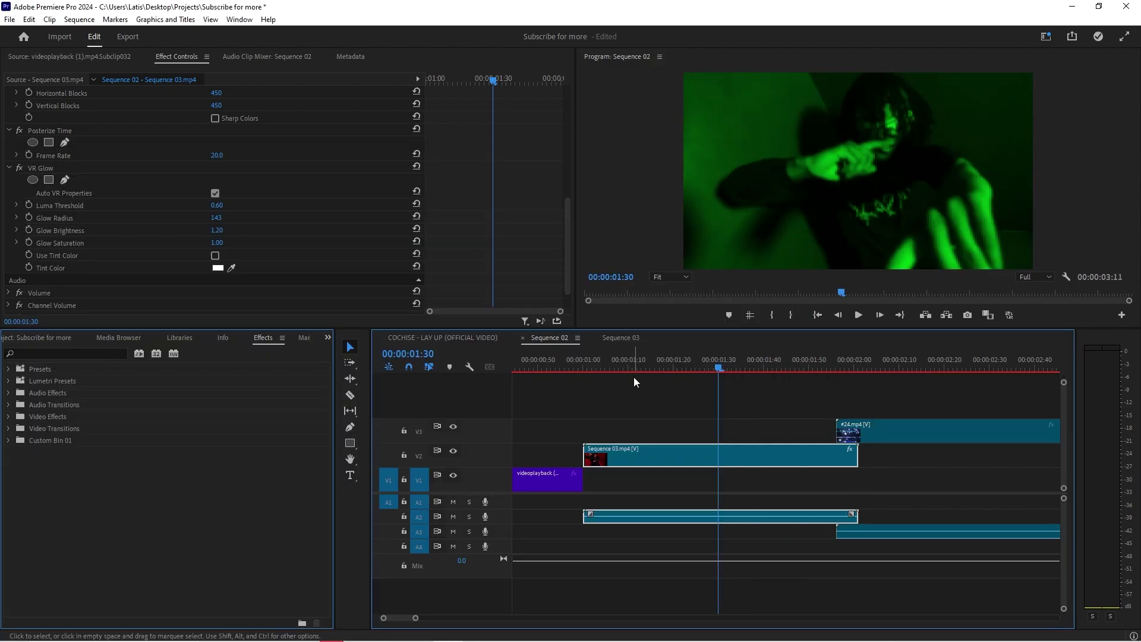
- Move the #24.mp4 overlay on V3 to start at 00:00:01:00
{"action": "left_click", "coordinate": [621, 369]}
{"action": "left_click_drag", "start_coordinate": [883, 430], "coordinate": [662, 432]}
{"action": "left_click", "coordinate": [582, 369]}
{"action": "left_click", "coordinate": [564, 368]}
{"action": "left_click_drag", "start_coordinate": [563, 369], "coordinate": [609, 368]}
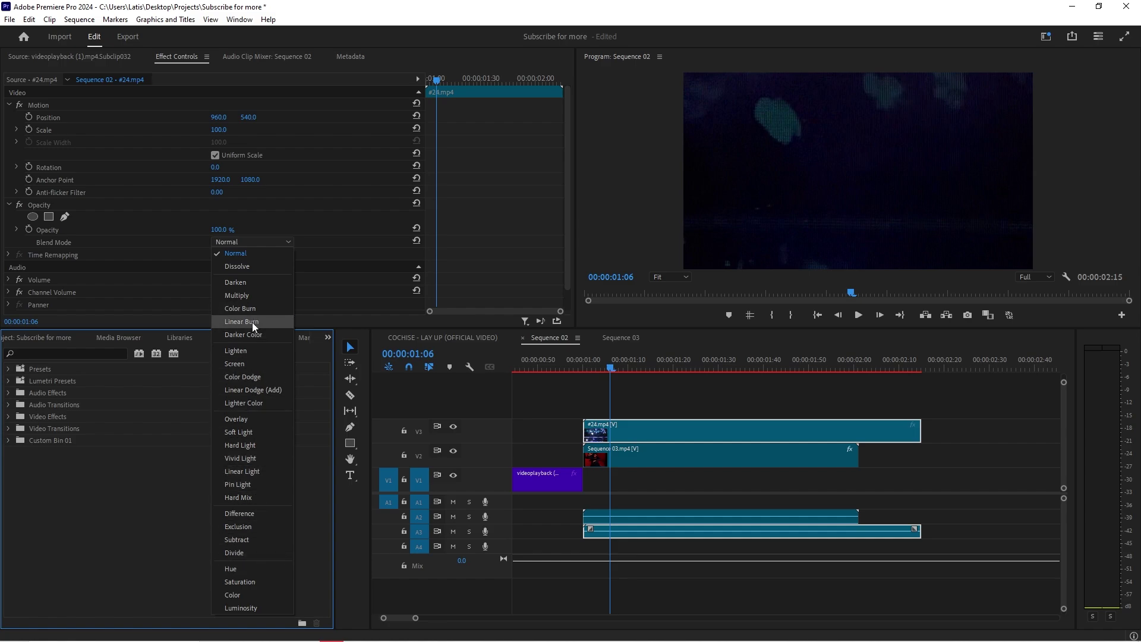
- Set the overlay's blend mode to Screen, preview it, and trim it to end with Sequence 03.mp4
{"action": "left_click", "coordinate": [237, 360]}
{"action": "left_click", "coordinate": [547, 364]}
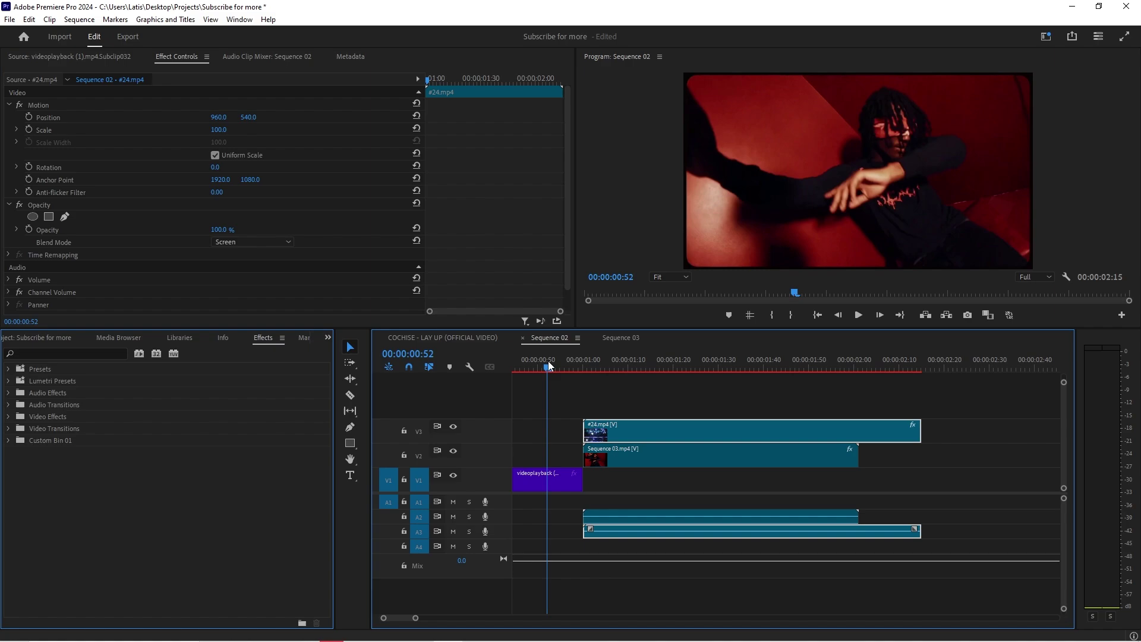
{"action": "key", "text": "space"}
{"action": "key", "text": "space"}
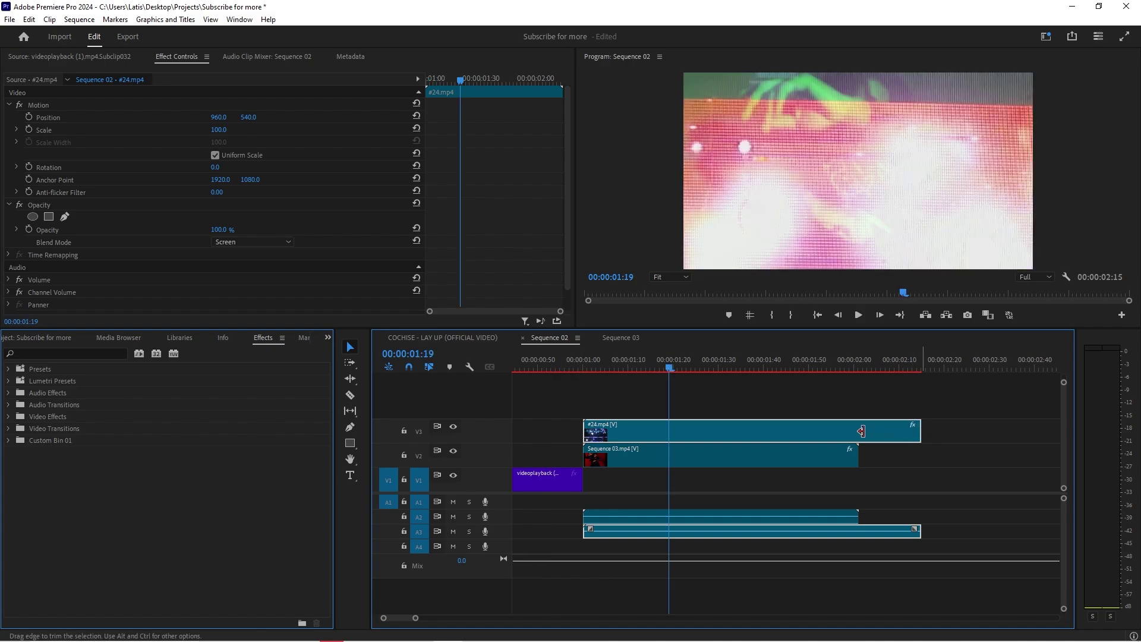
{"action": "left_click_drag", "start_coordinate": [861, 431], "coordinate": [857, 430]}
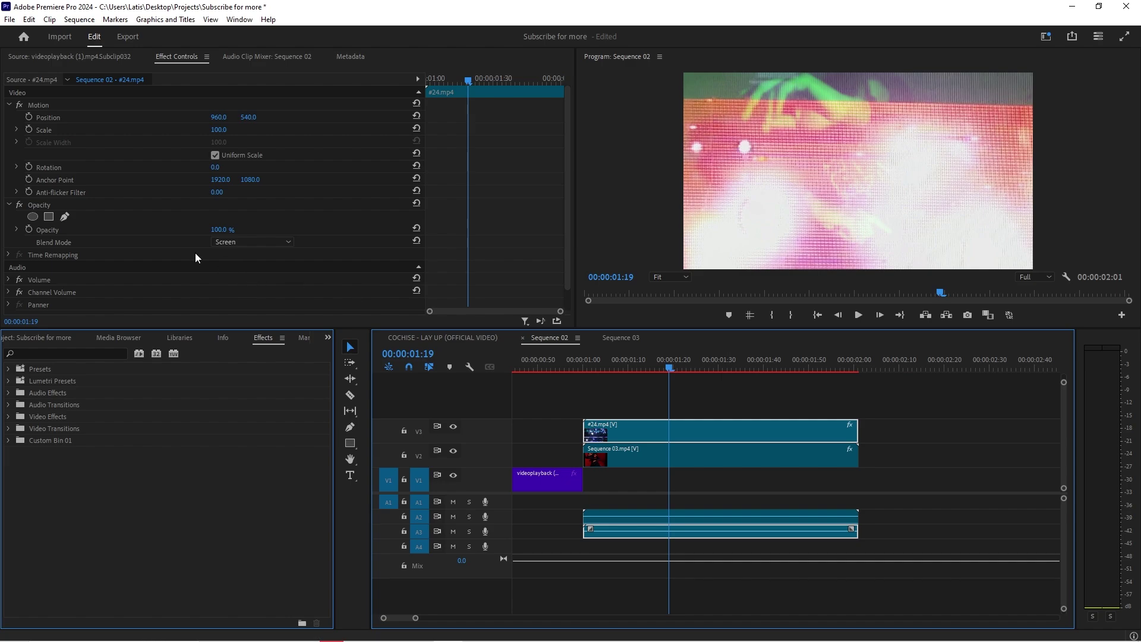
- Start an effects search for 'lumeti', then lower the #24.mp4 overlay's opacity to 89%
{"action": "left_click", "coordinate": [83, 353]}
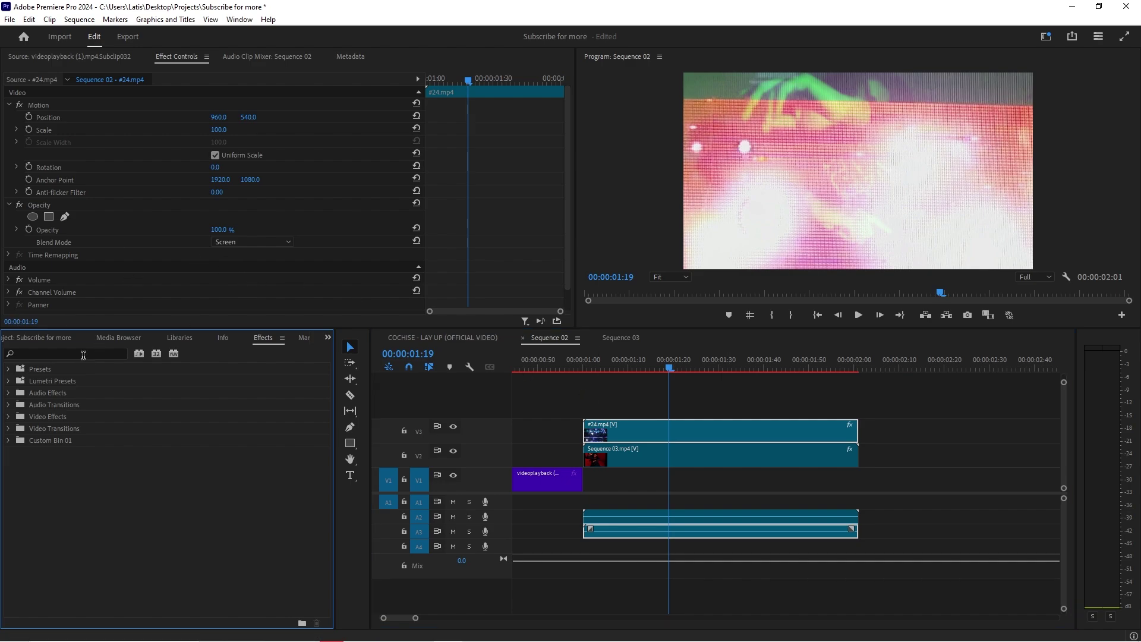
{"action": "type", "text": "lumeti"}
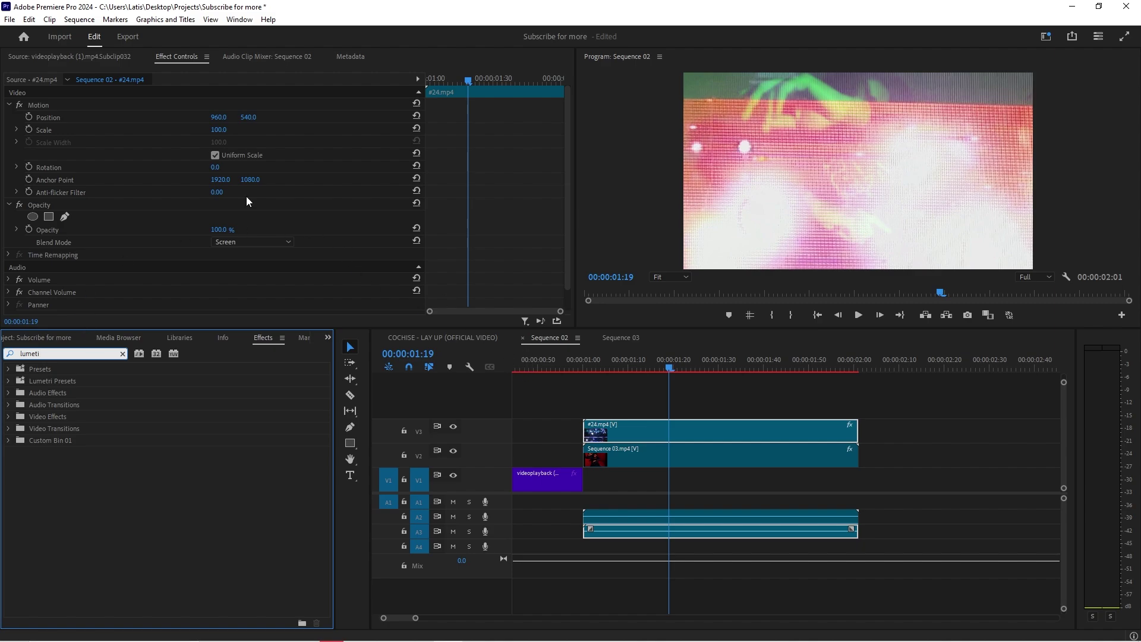
{"action": "left_click", "coordinate": [898, 423]}
{"action": "left_click", "coordinate": [785, 438]}
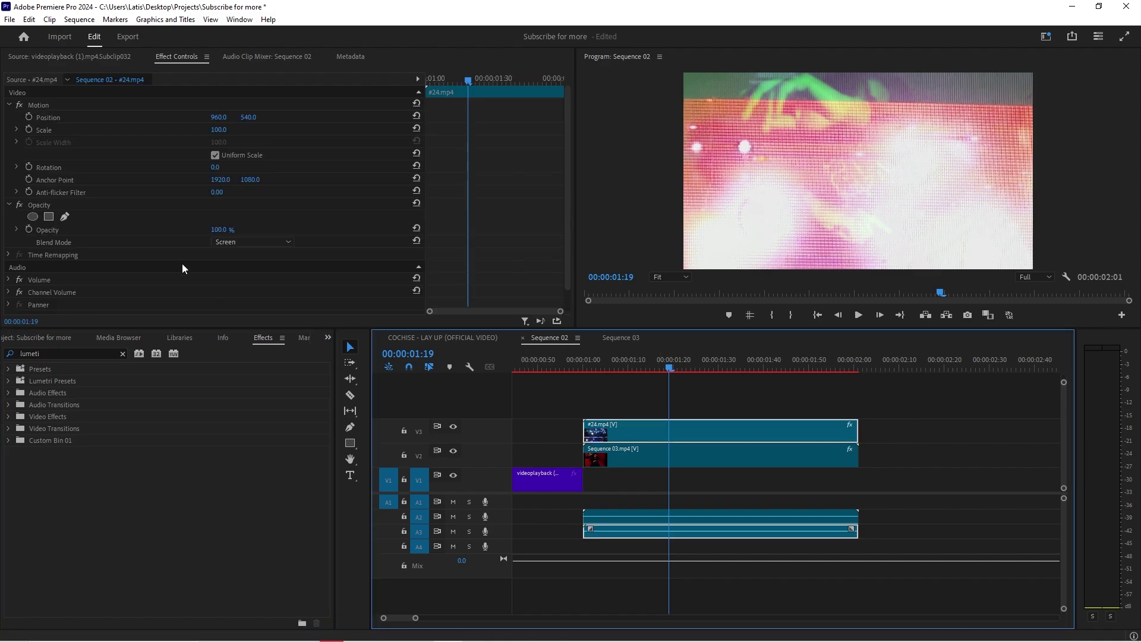
{"action": "scroll", "coordinate": [80, 195], "scroll_direction": "down", "scroll_amount": 1}
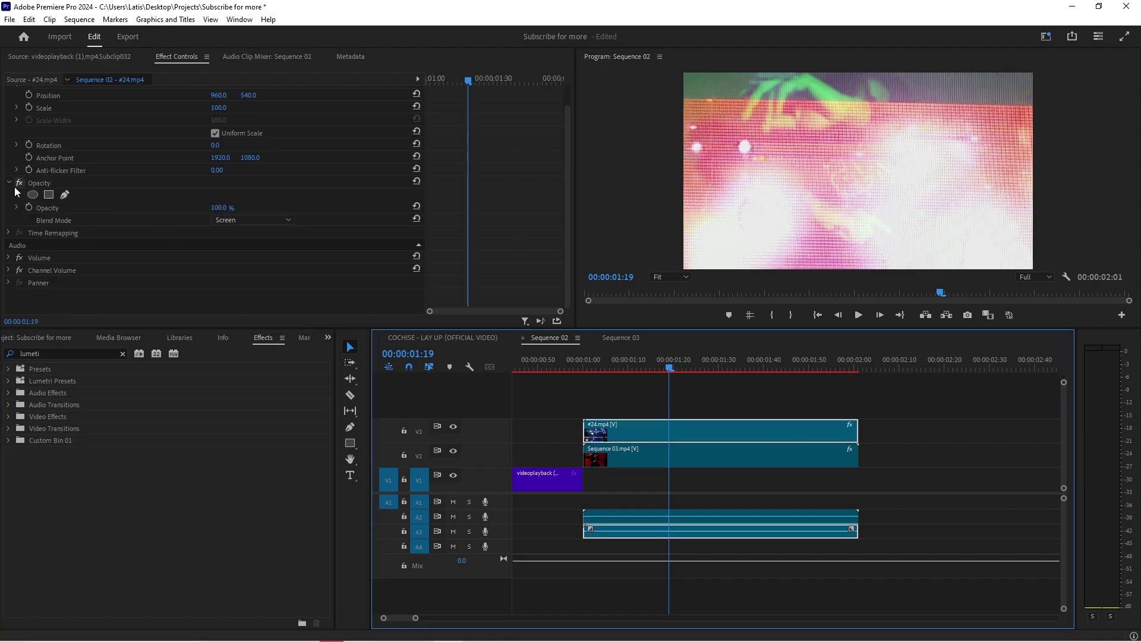
{"action": "mouse_move", "coordinate": [225, 208]}
{"action": "left_mouse_down"}
{"action": "mouse_move", "coordinate": [207, 207]}
{"action": "mouse_move", "coordinate": [219, 207]}
{"action": "left_mouse_up"}
- Correct the Effects panel search to 'lumetri col'
{"action": "left_click", "coordinate": [112, 353]}
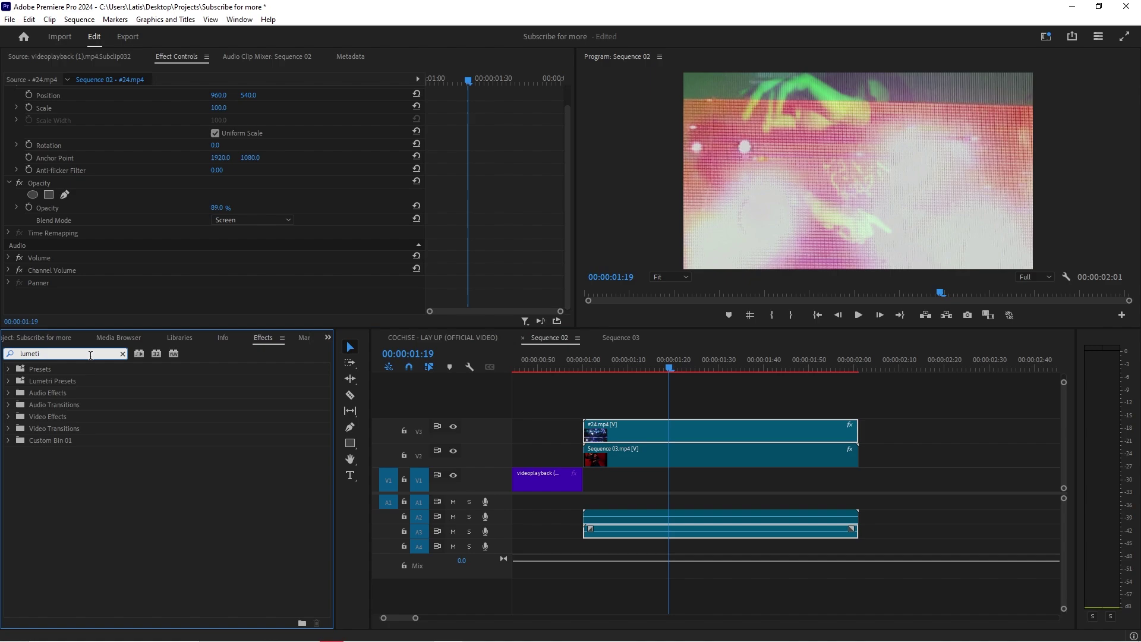
{"action": "type", "text": "lumeti"}
{"action": "key", "text": "BackSpace"}
{"action": "type", "text": "ri c"}
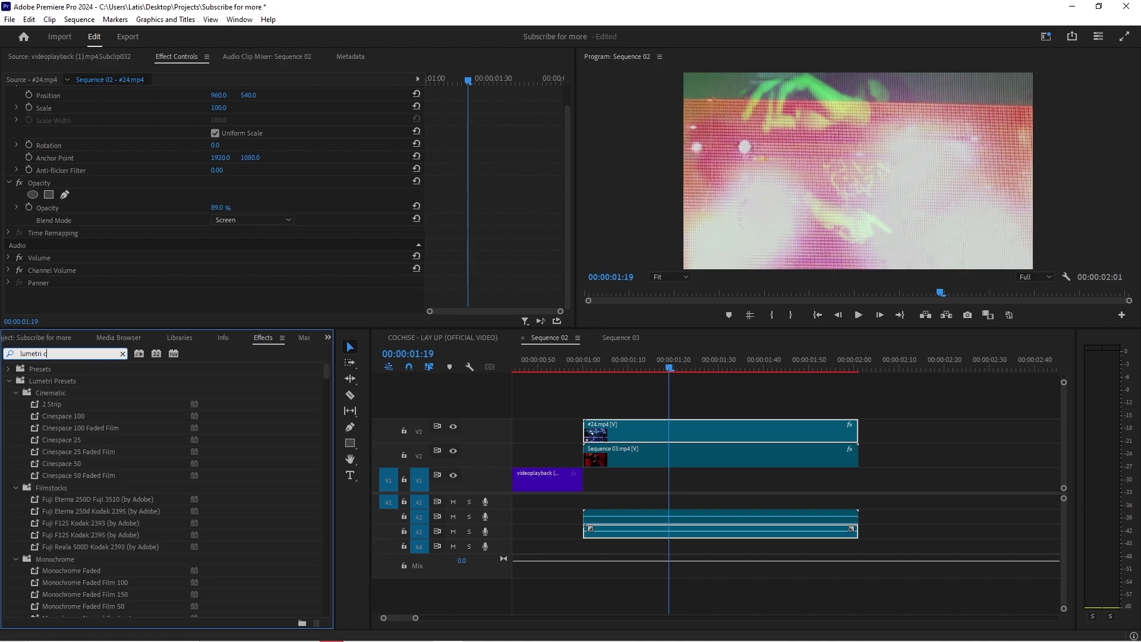
{"action": "type", "text": "ol"}
- Apply the Lumetri Color effect to the #24.mp4 overlay clip
{"action": "left_click_drag", "start_coordinate": [90, 440], "coordinate": [594, 430]}
{"action": "scroll", "coordinate": [101, 273], "scroll_direction": "down", "scroll_amount": 1}
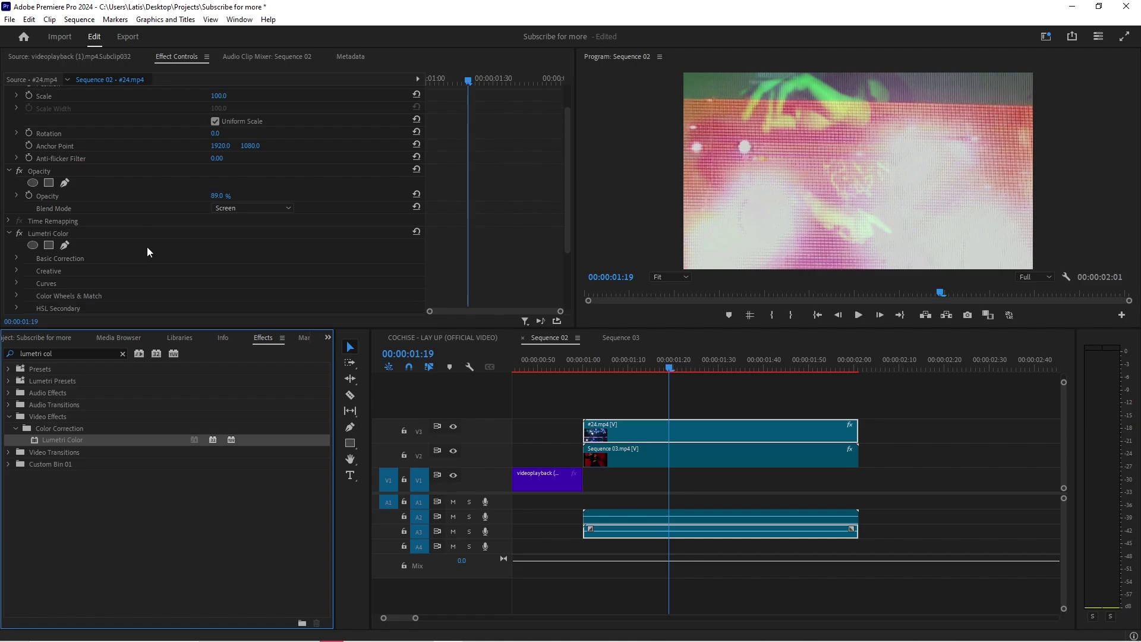
{"action": "scroll", "coordinate": [24, 230], "scroll_direction": "down", "scroll_amount": 3}
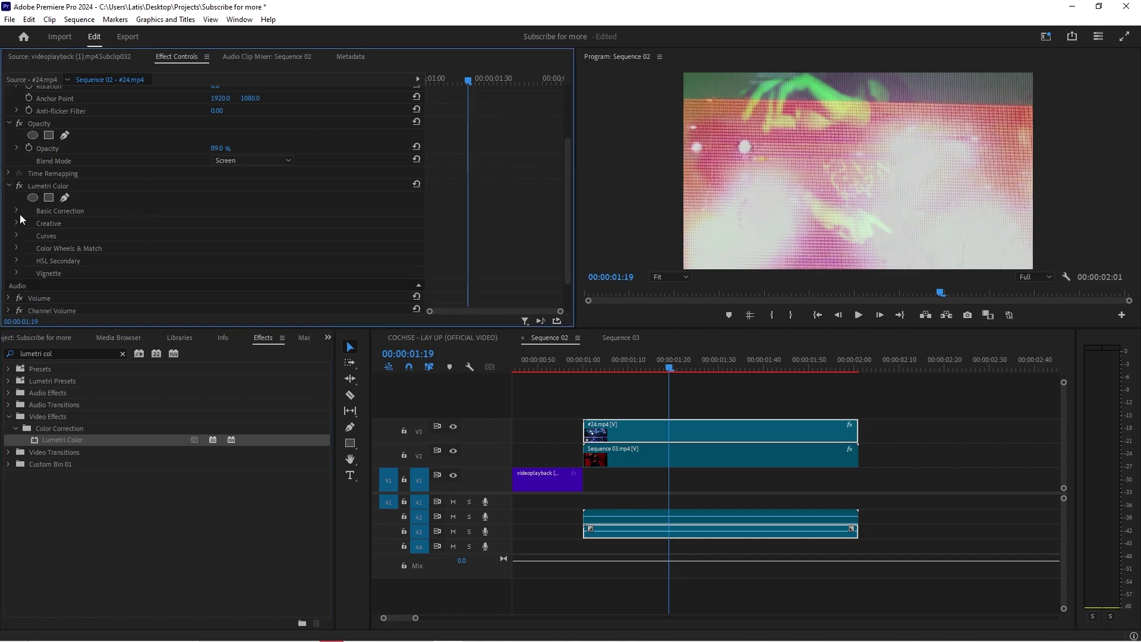
- In Lumetri's Basic Correction, set Contrast to -17 and Tint to -110
{"action": "left_click", "coordinate": [16, 210]}
{"action": "scroll", "coordinate": [176, 237], "scroll_direction": "down", "scroll_amount": 3}
{"action": "scroll", "coordinate": [175, 238], "scroll_direction": "down", "scroll_amount": 1}
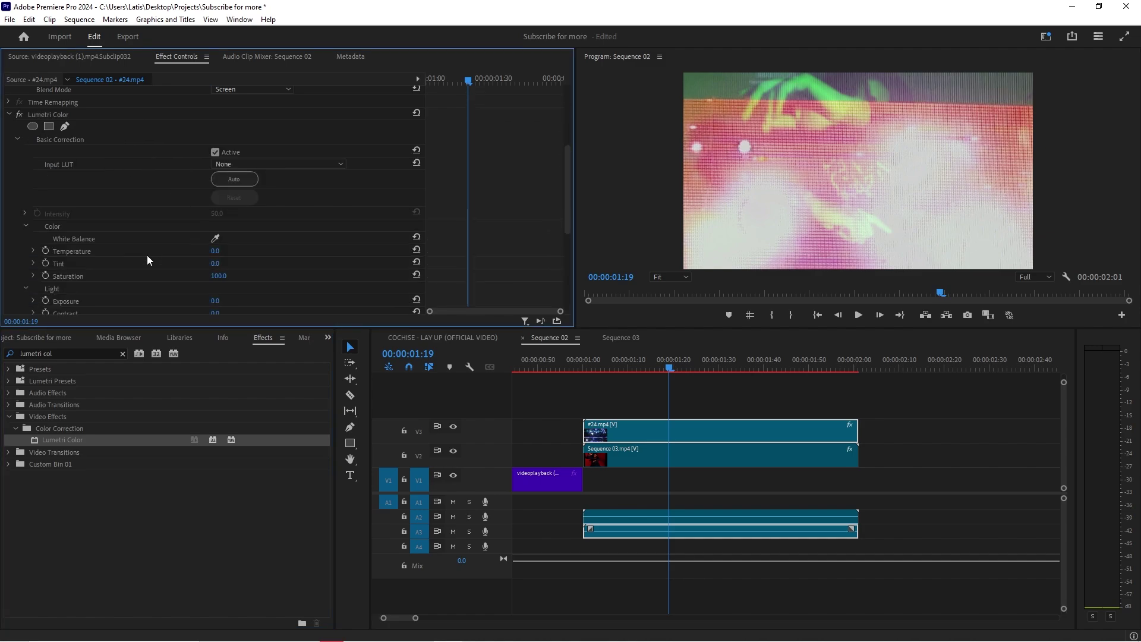
{"action": "scroll", "coordinate": [183, 264], "scroll_direction": "down", "scroll_amount": 3}
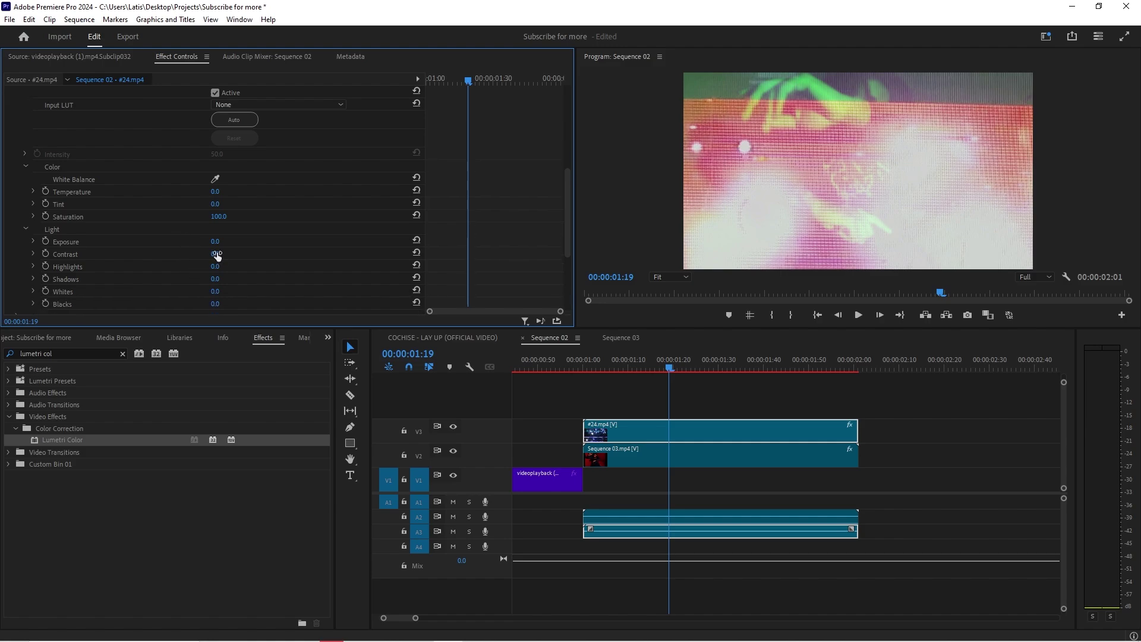
{"action": "left_click_drag", "start_coordinate": [215, 253], "coordinate": [204, 254]}
{"action": "key", "text": "Left"}
{"action": "key", "text": "Left"}
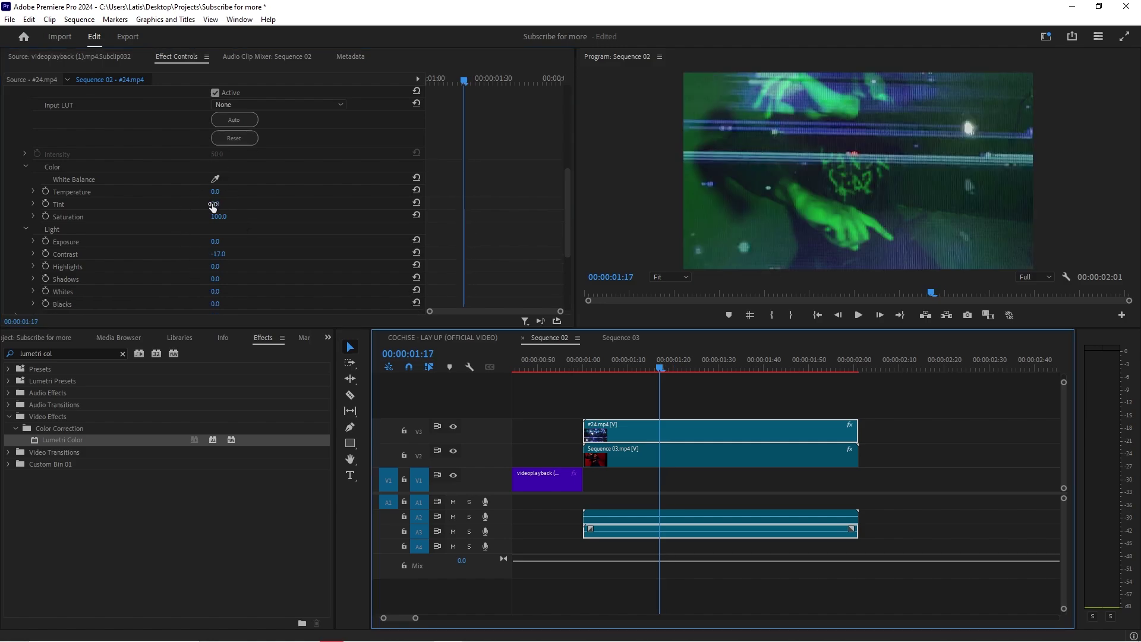
{"action": "left_click_drag", "start_coordinate": [213, 205], "coordinate": [268, 205]}
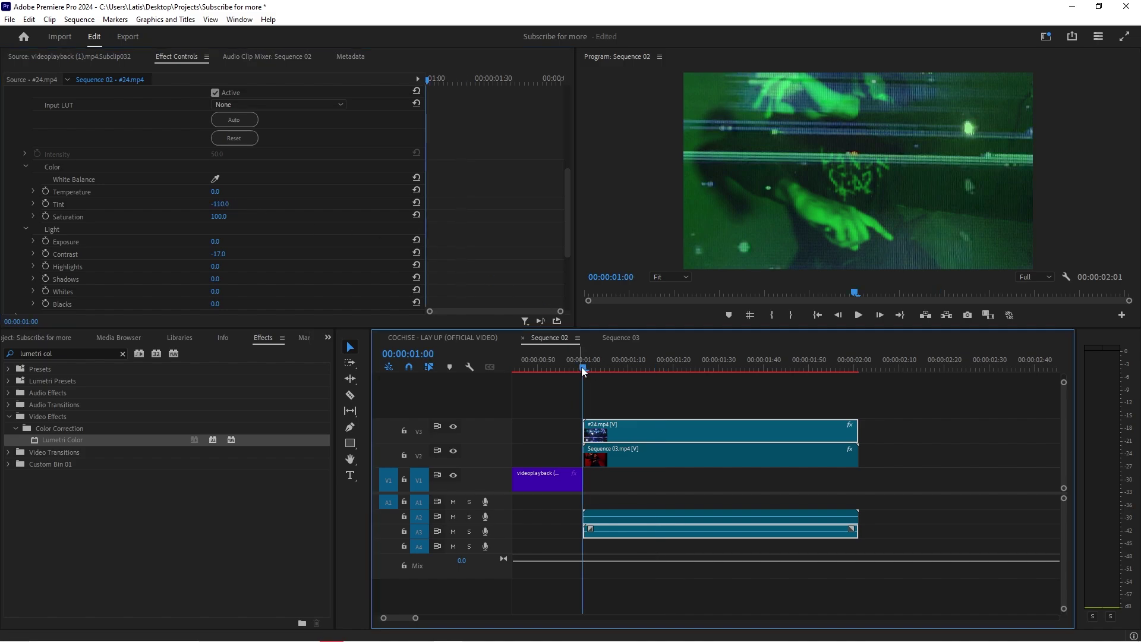
- Zoom the timeline in on the clips and play back the sequence
{"action": "left_click", "coordinate": [644, 363]}
{"action": "key", "text": "x"}
{"action": "key", "text": "z"}
{"action": "left_click_drag", "start_coordinate": [644, 364], "coordinate": [623, 377]}
{"action": "key", "text": "space"}
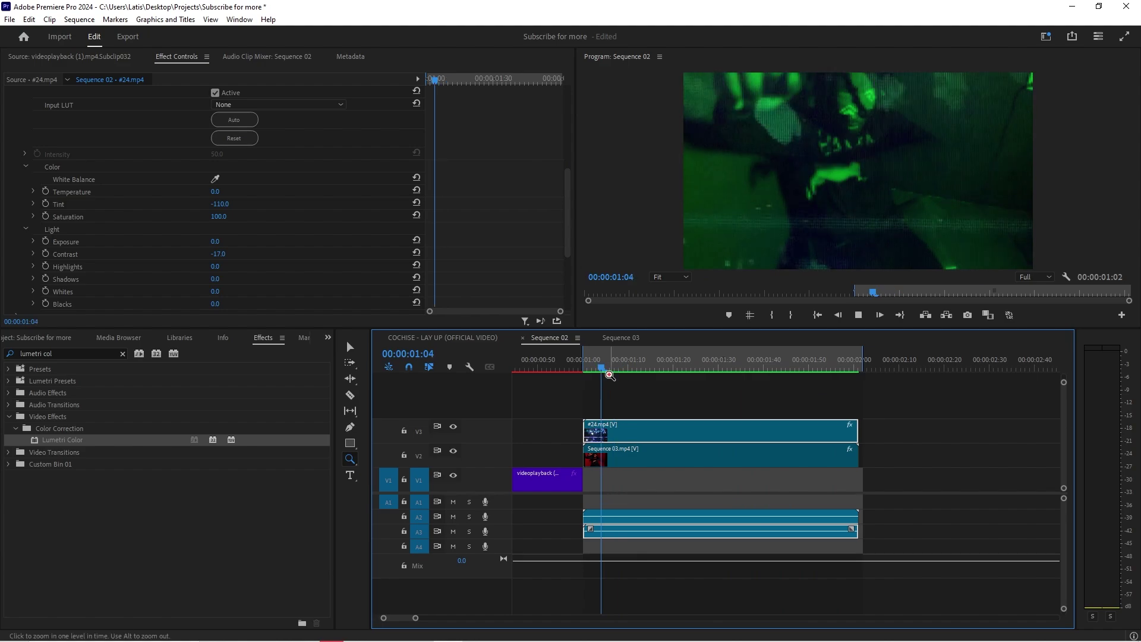
{"action": "left_click", "coordinate": [648, 374]}
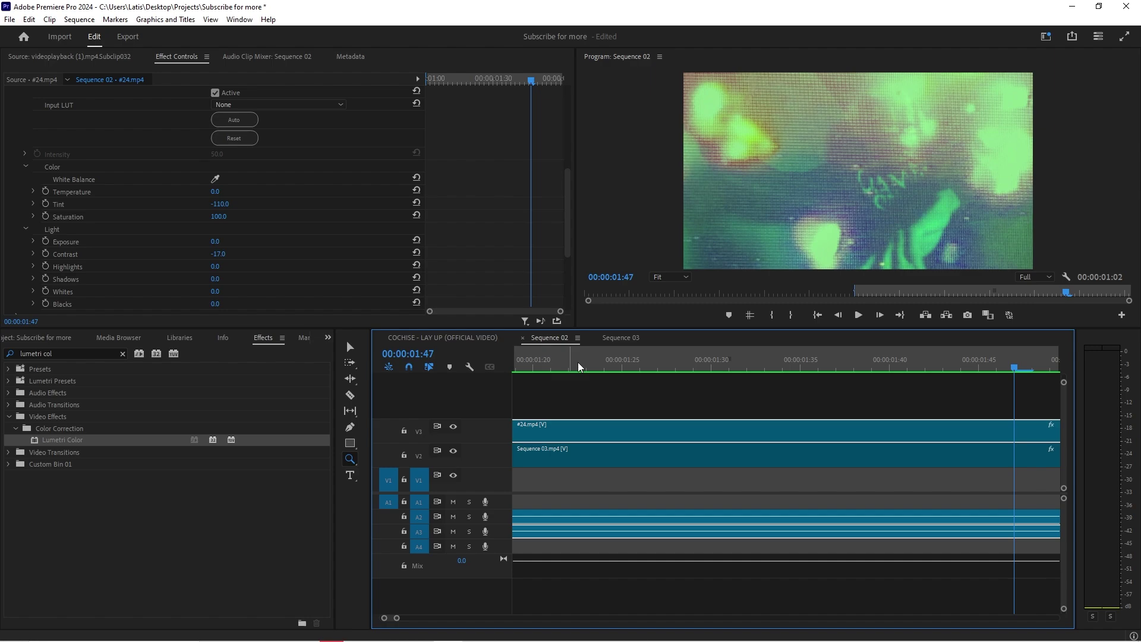
- Turn off the V3 track output to hide the #24 overlay
{"action": "left_click", "coordinate": [453, 427]}
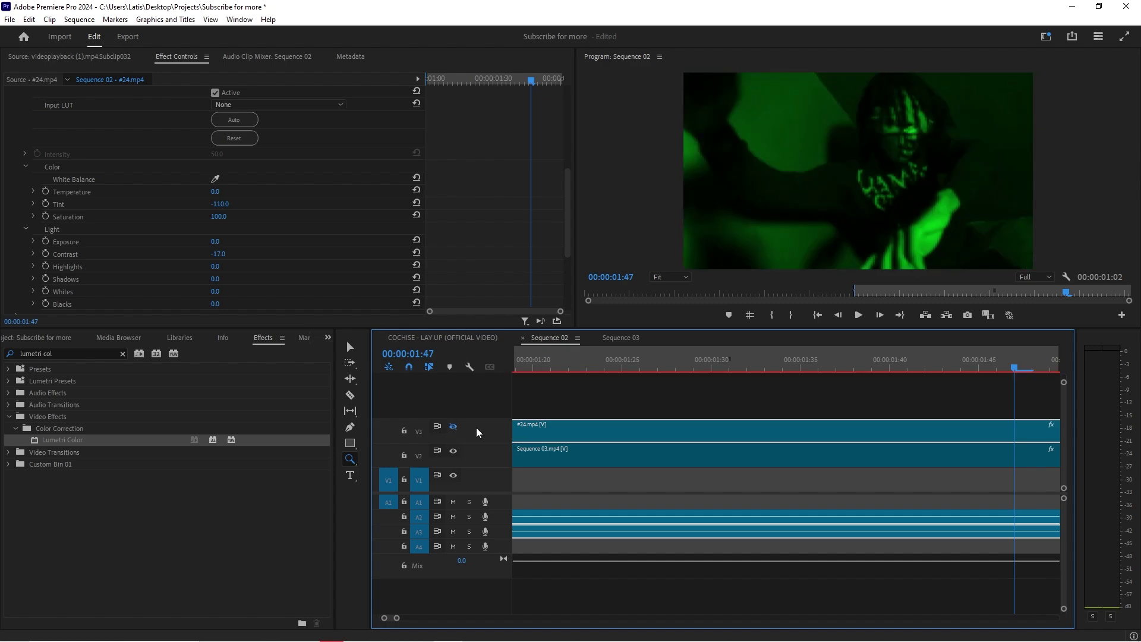
{"action": "scroll", "coordinate": [561, 373], "scroll_direction": "up", "scroll_amount": 5}
{"action": "scroll", "coordinate": [579, 369], "scroll_direction": "up", "scroll_amount": 4}
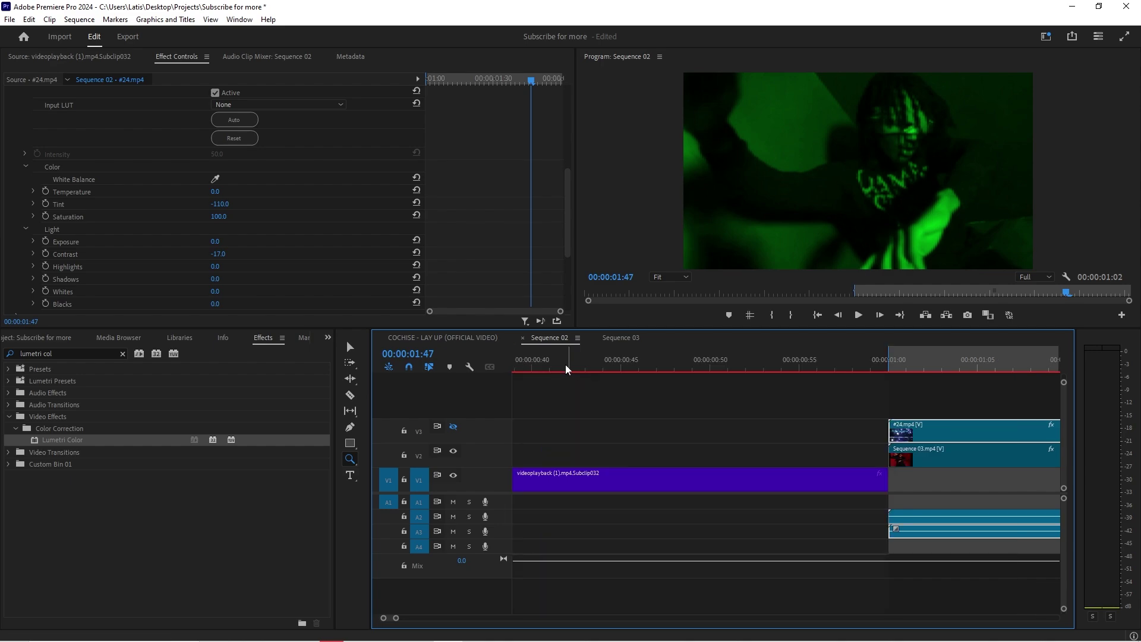